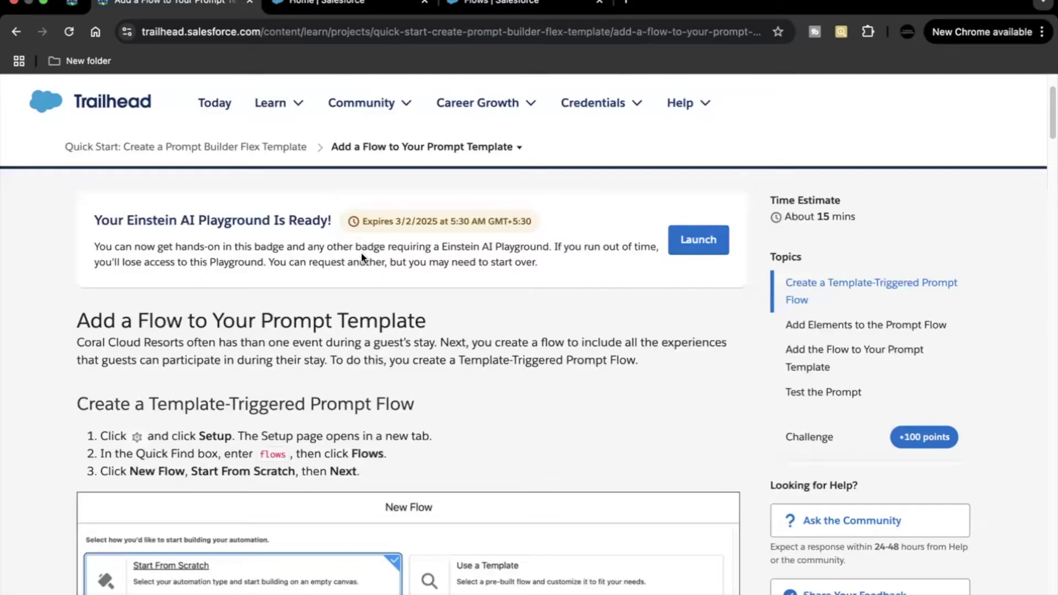
# Open the Einstein Setup page through a Quick Find search for 'einstein setup'.
pyautogui.scroll(-3, 499, 282)
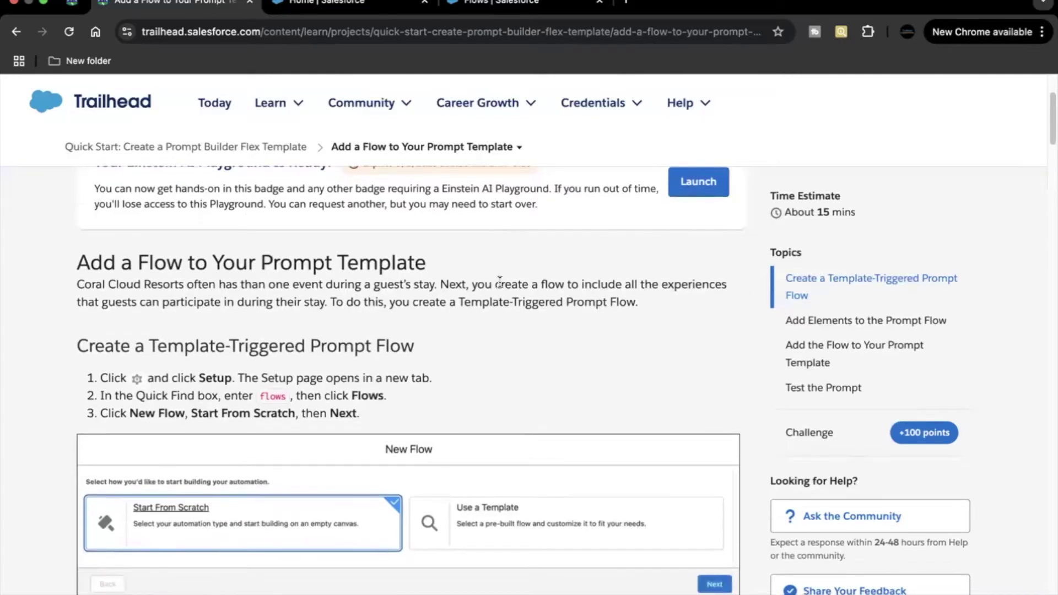
pyautogui.scroll(-2, 499, 282)
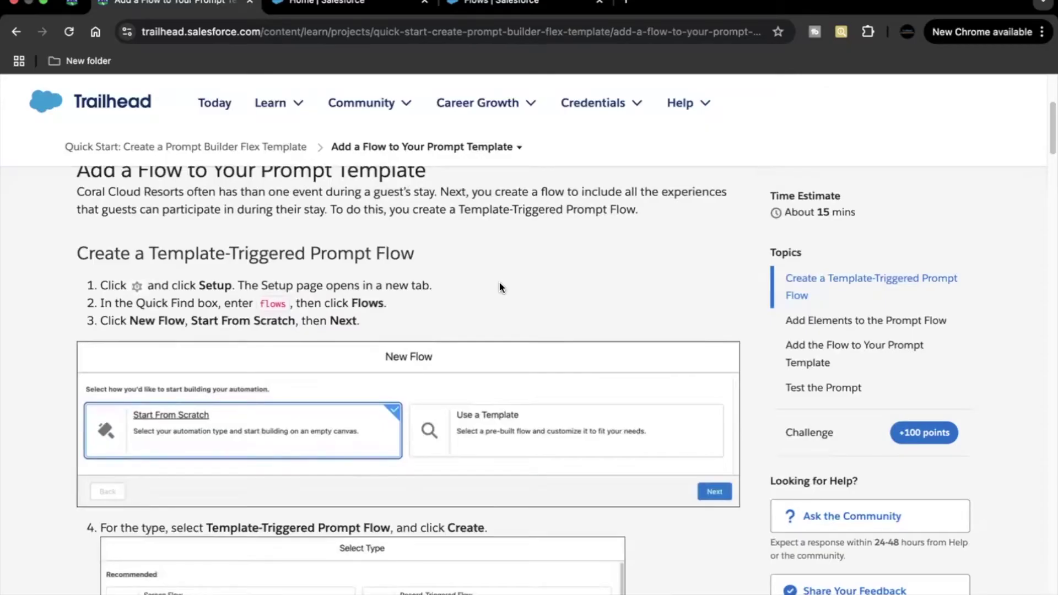
pyautogui.scroll(1, 499, 283)
pyautogui.scroll(-3, 499, 283)
pyautogui.scroll(-3, 499, 286)
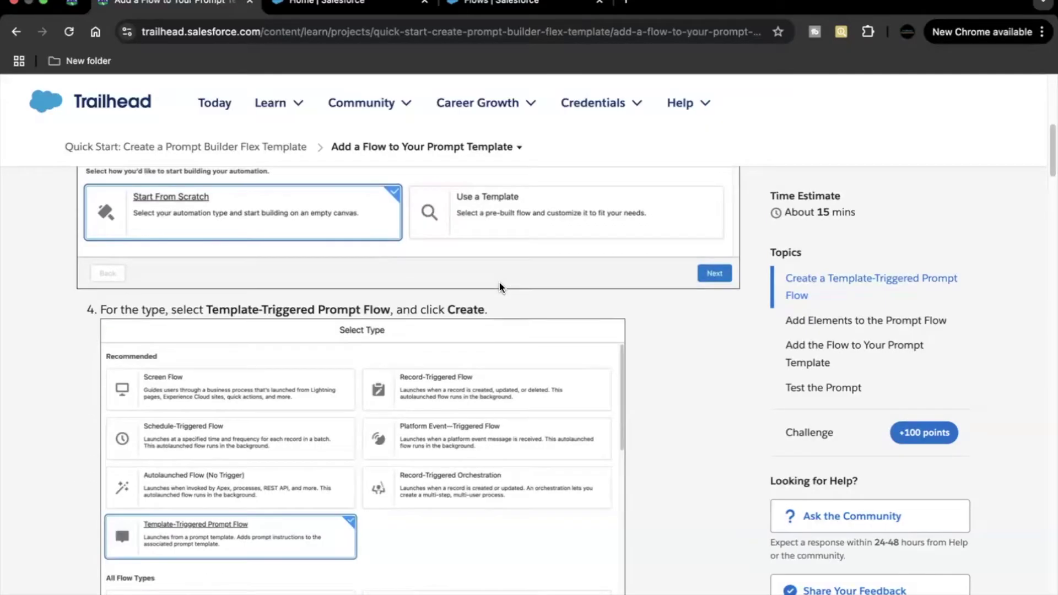
pyautogui.scroll(-6, 499, 285)
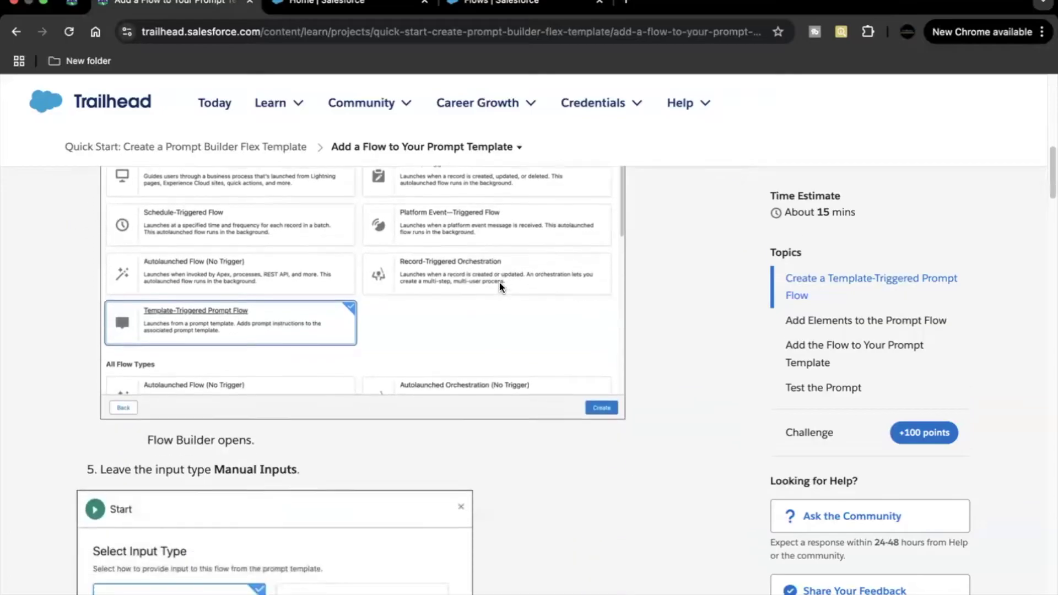
pyautogui.scroll(-4, 500, 287)
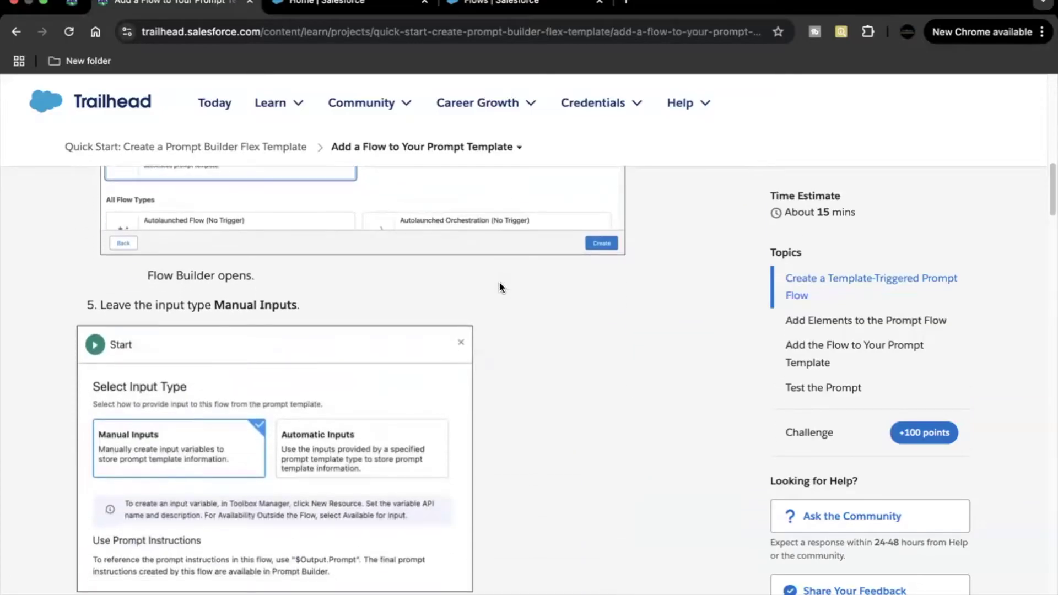
pyautogui.scroll(-1, 500, 287)
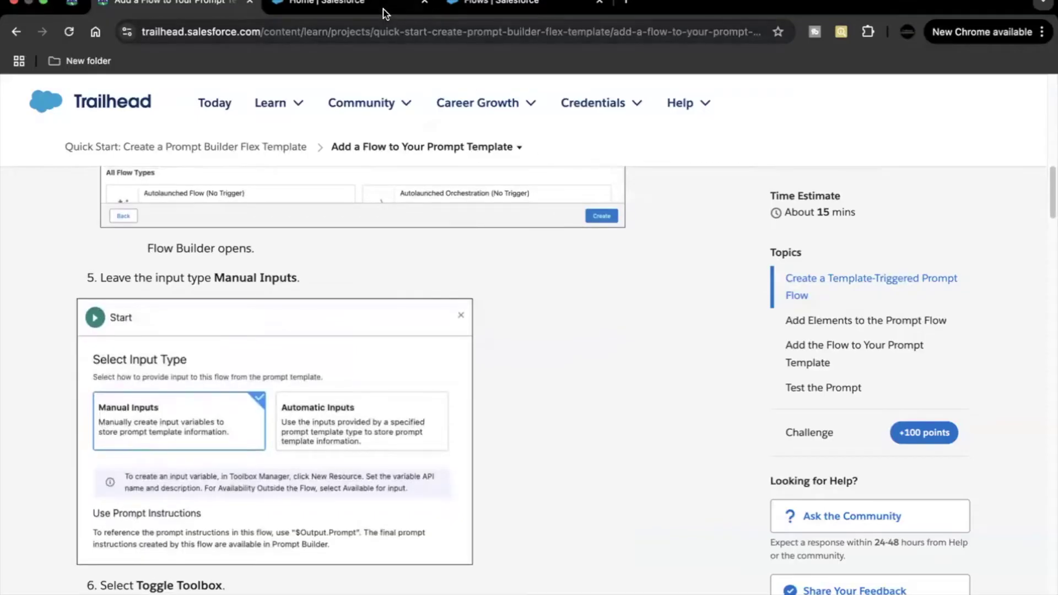
pyautogui.scroll(2, 234, 304)
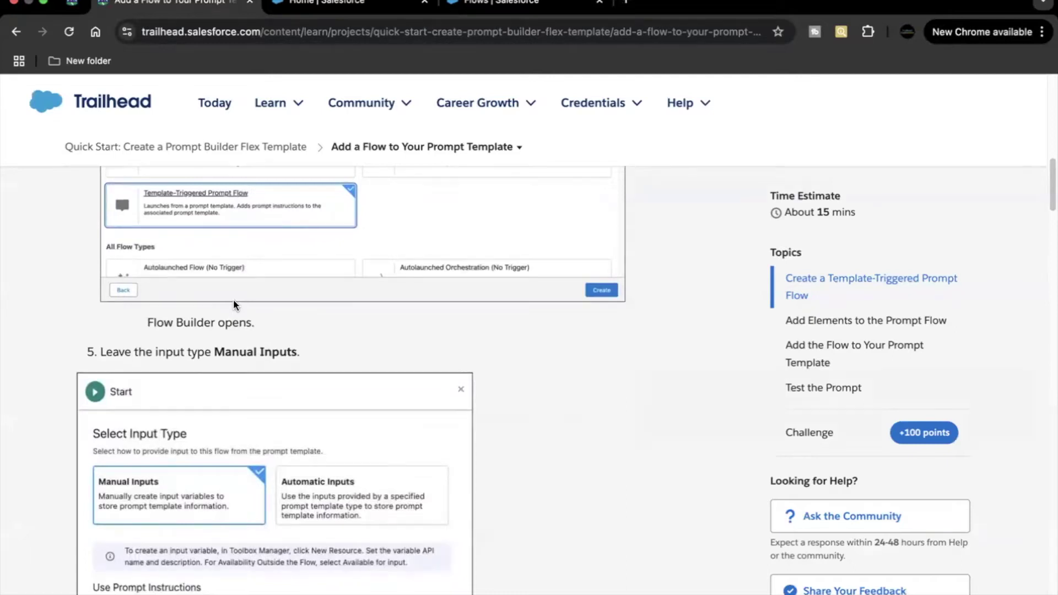
pyautogui.scroll(1, 234, 304)
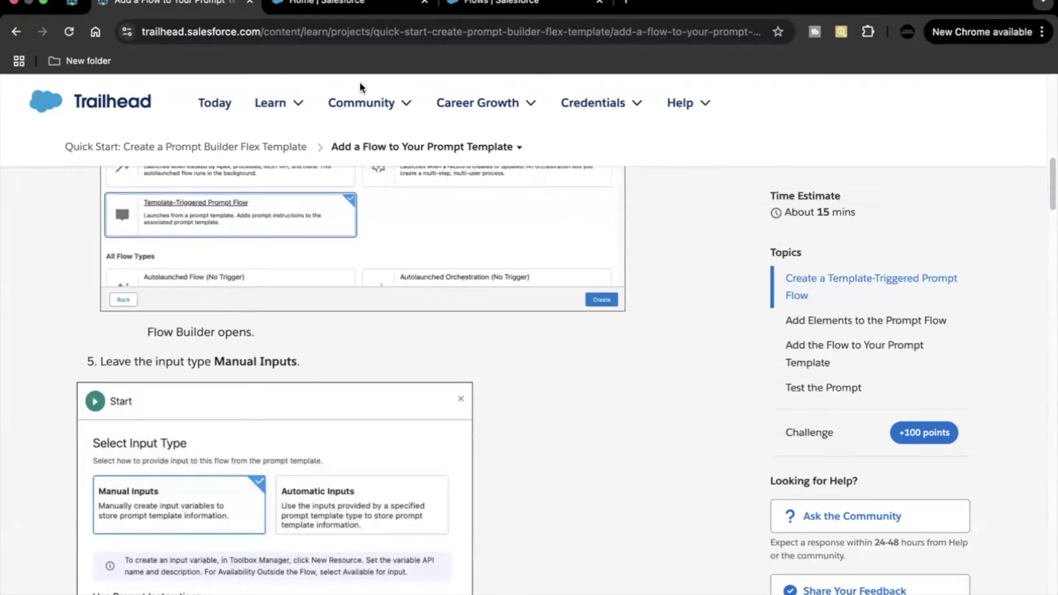
pyautogui.click(447, 8)
pyautogui.click(70, 163)
pyautogui.doubleClick(71, 163)
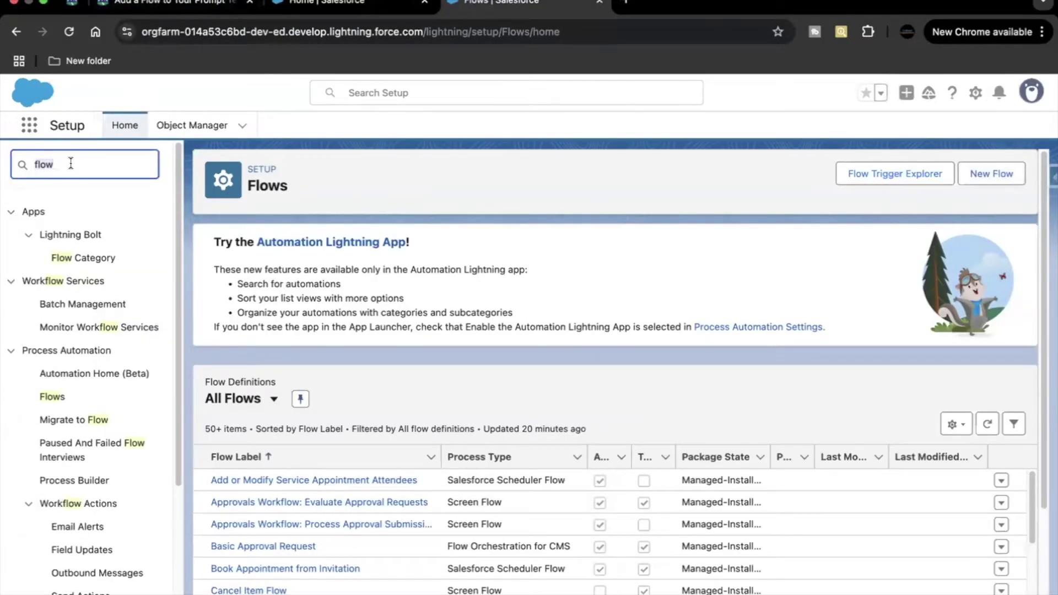
pyautogui.write('e')
pyautogui.write('instein setup')
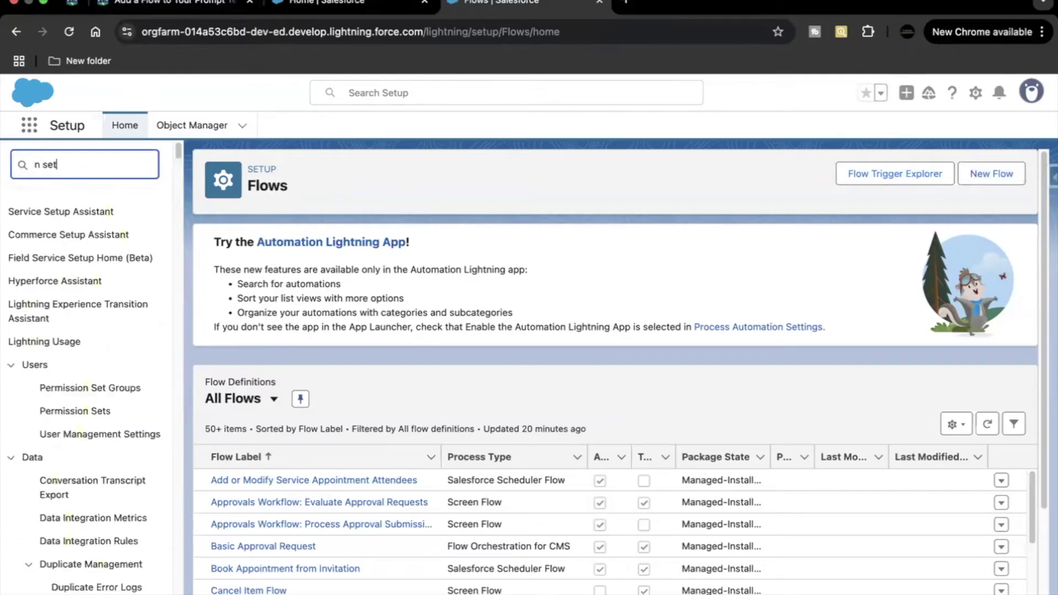
pyautogui.click(75, 550)
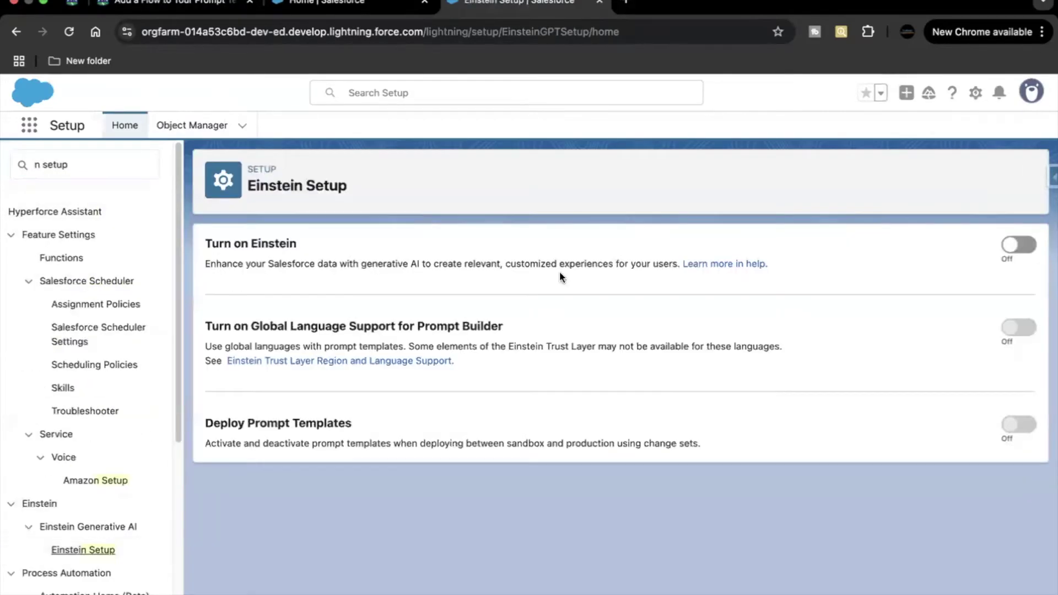
# Turn on Einstein, reload, and return to the Flows setup page via Quick Find 'flow'.
pyautogui.click(1022, 246)
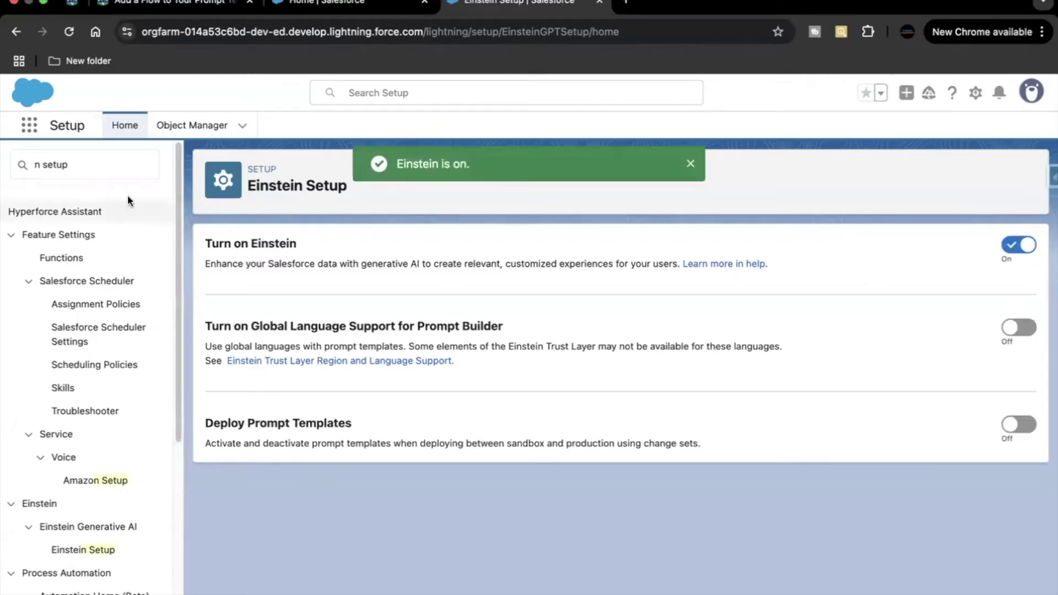
pyautogui.click(69, 32)
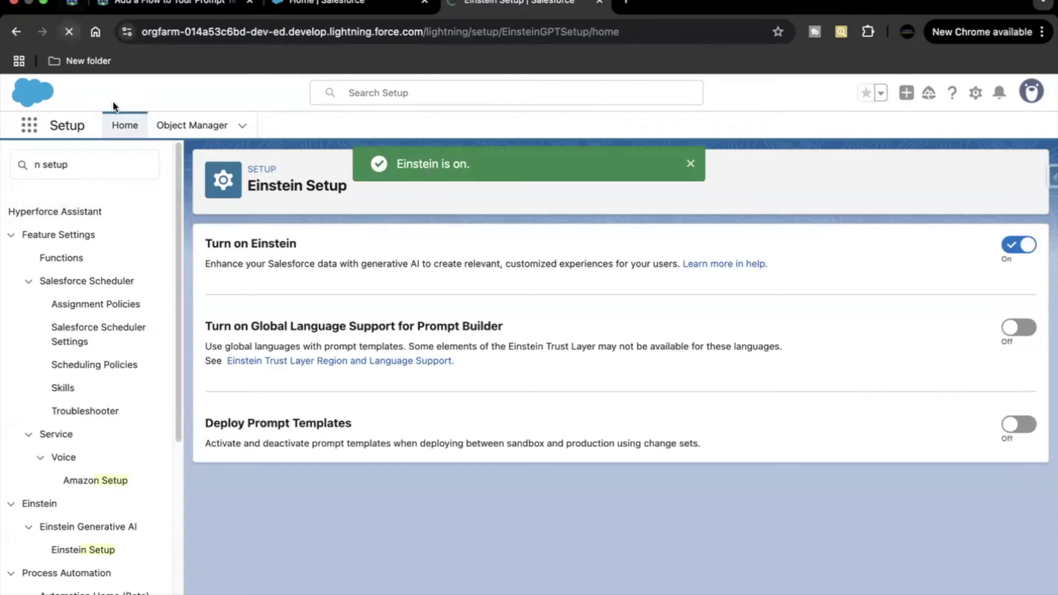
pyautogui.click(110, 174)
pyautogui.write('flow')
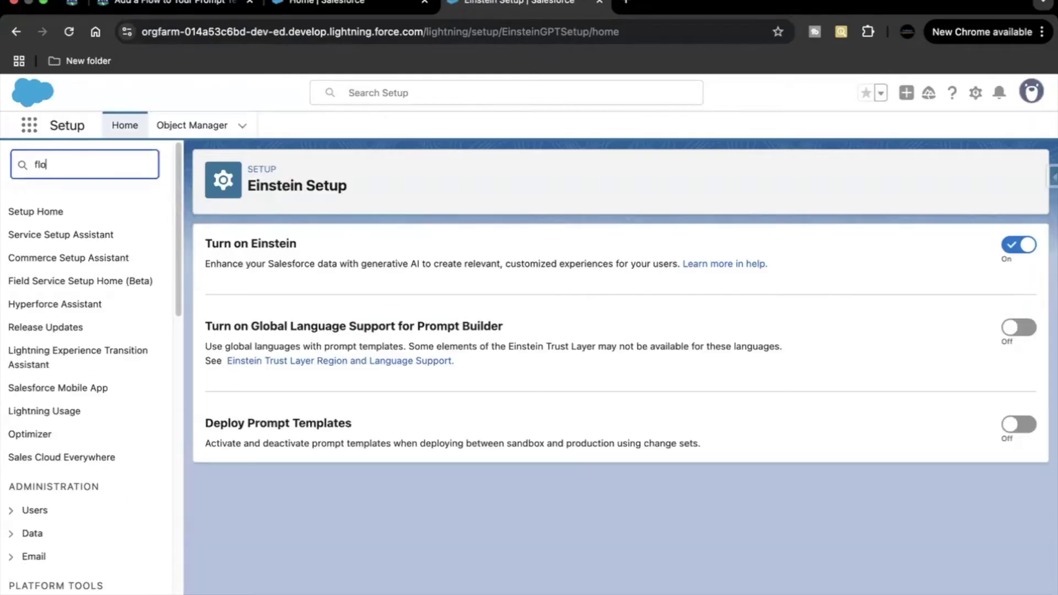
pyautogui.click(52, 397)
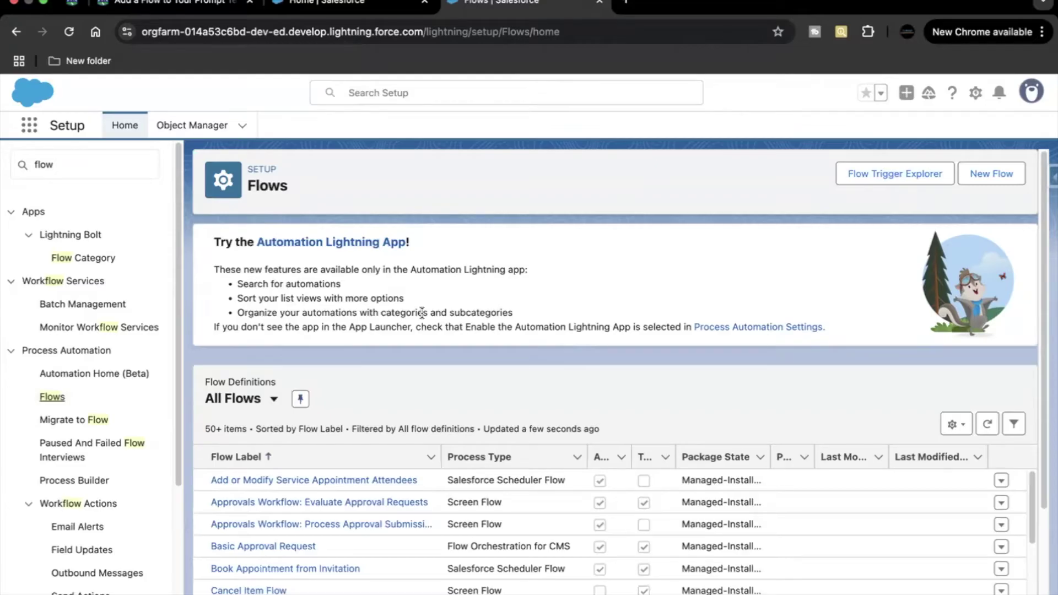
# Create a new Template-Triggered Prompt Flow from scratch, then go back to the Trailhead lesson.
pyautogui.click(996, 173)
pyautogui.click(919, 436)
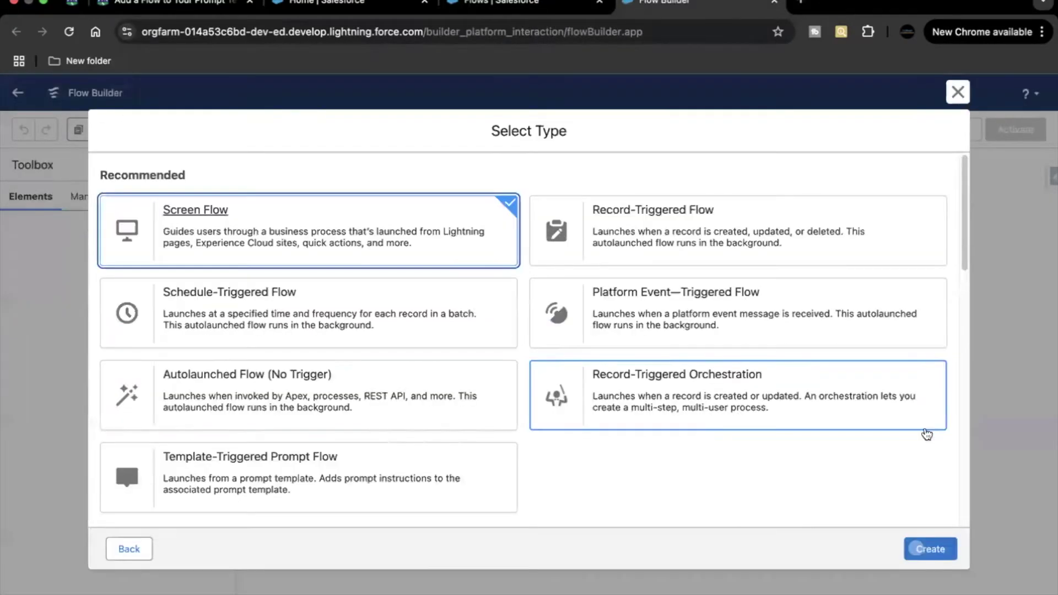
pyautogui.scroll(-1, 229, 392)
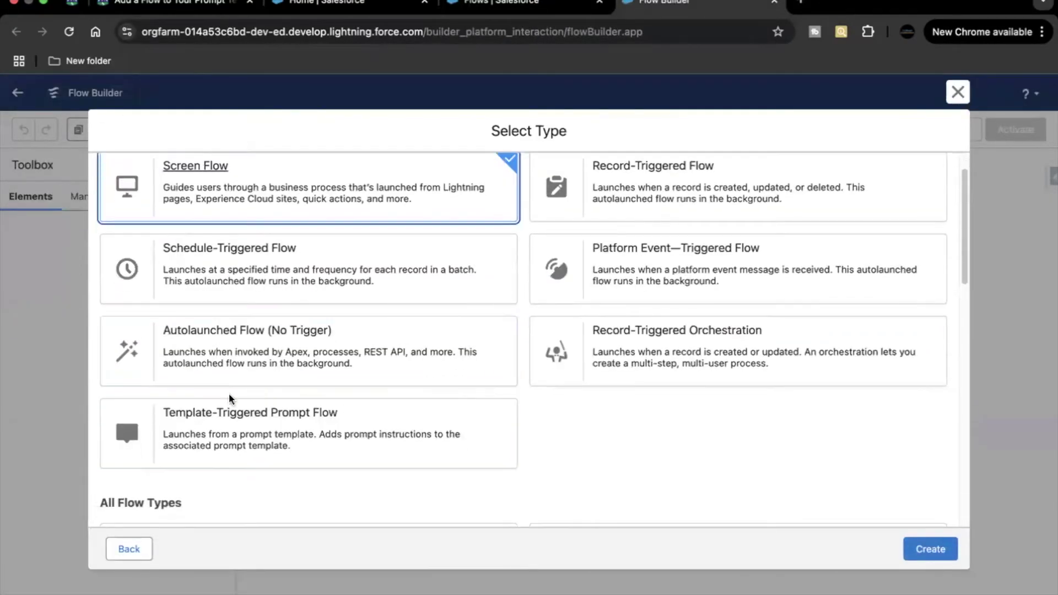
pyautogui.click(315, 427)
pyautogui.scroll(-2, 316, 424)
pyautogui.doubleClick(474, 344)
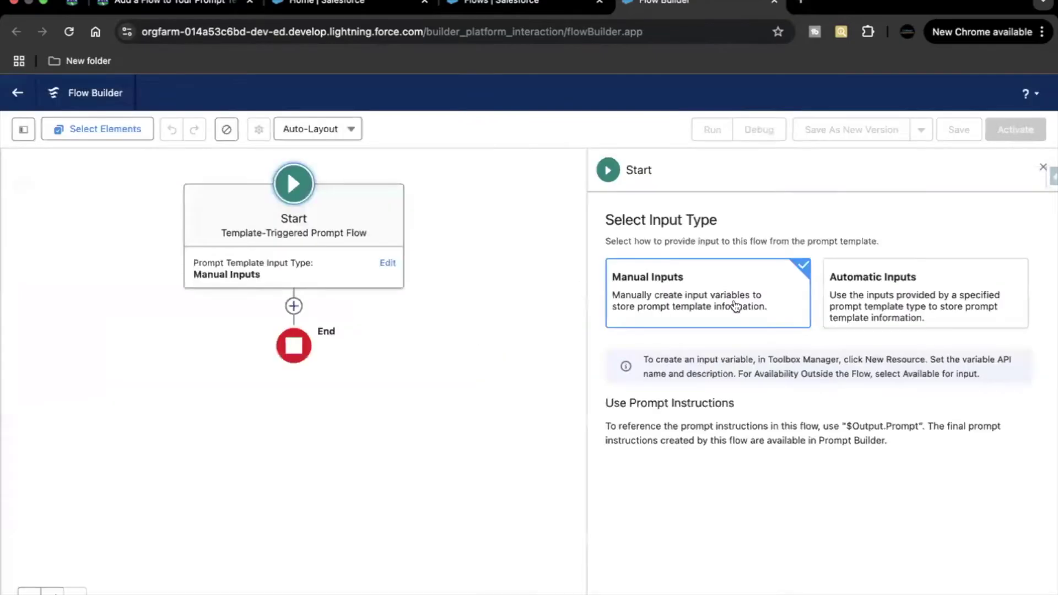
pyautogui.click(517, 378)
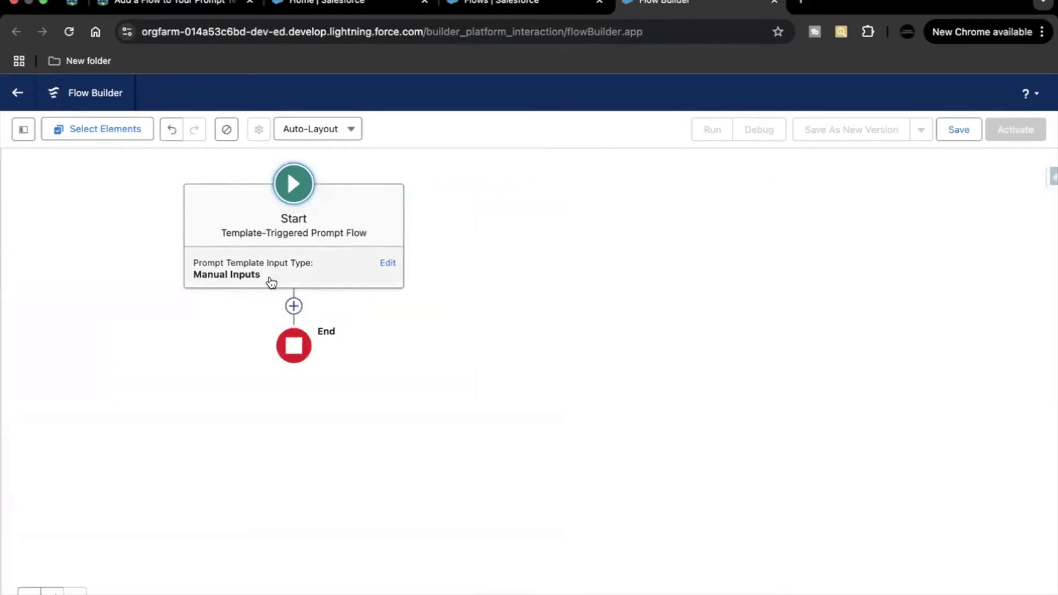
pyautogui.click(237, 6)
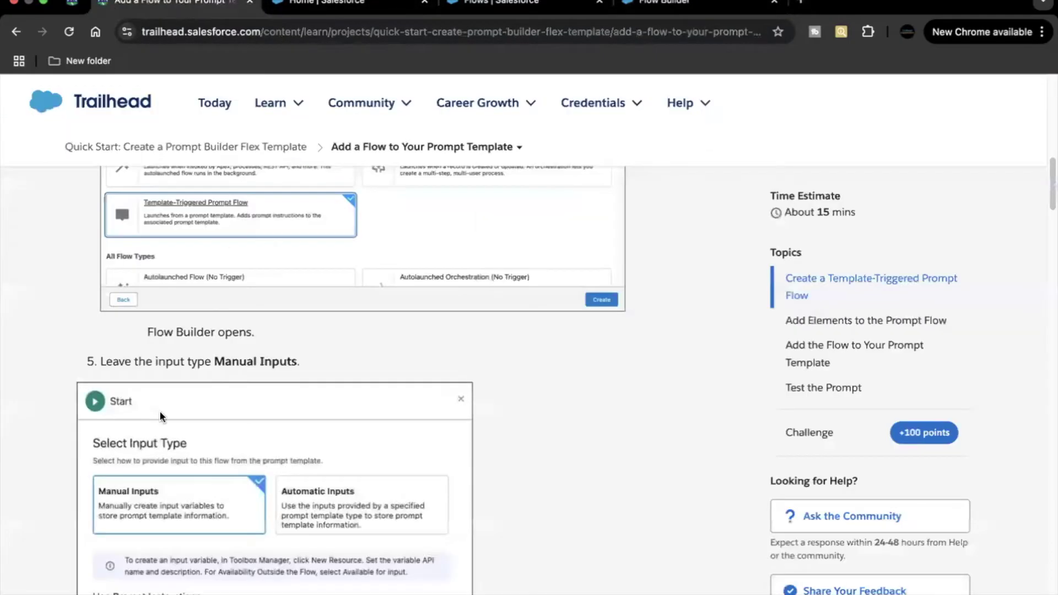
pyautogui.scroll(-5, 159, 411)
pyautogui.scroll(1, 160, 411)
pyautogui.scroll(-3, 160, 411)
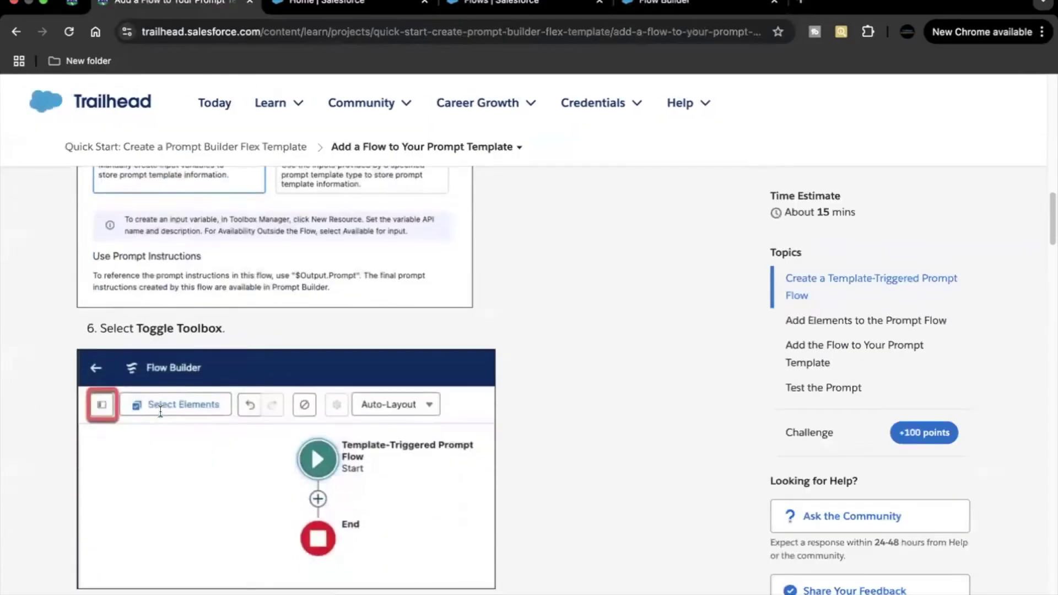
pyautogui.scroll(-5, 160, 411)
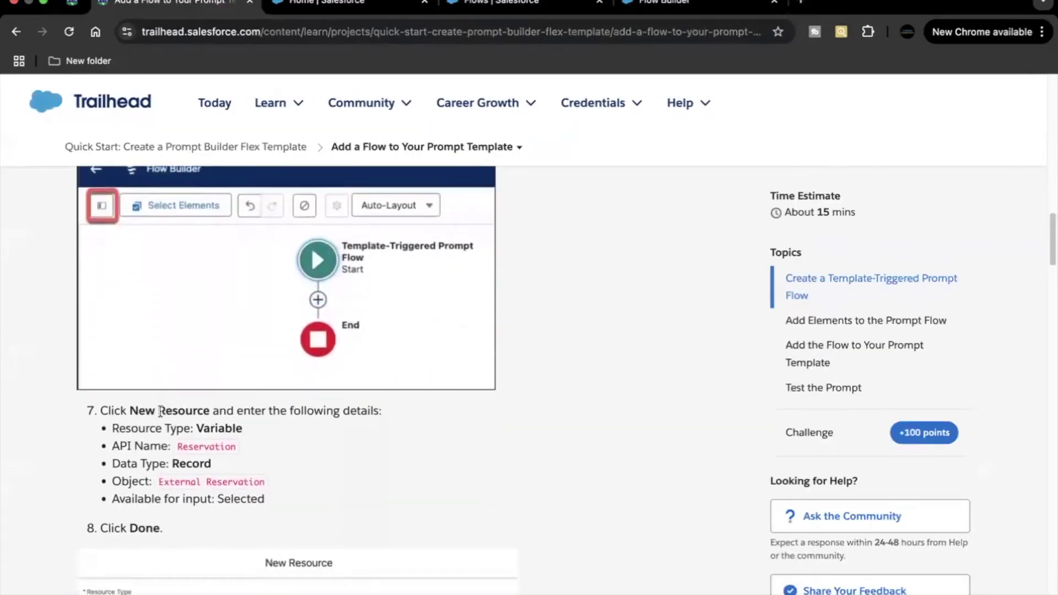
pyautogui.scroll(-2, 160, 411)
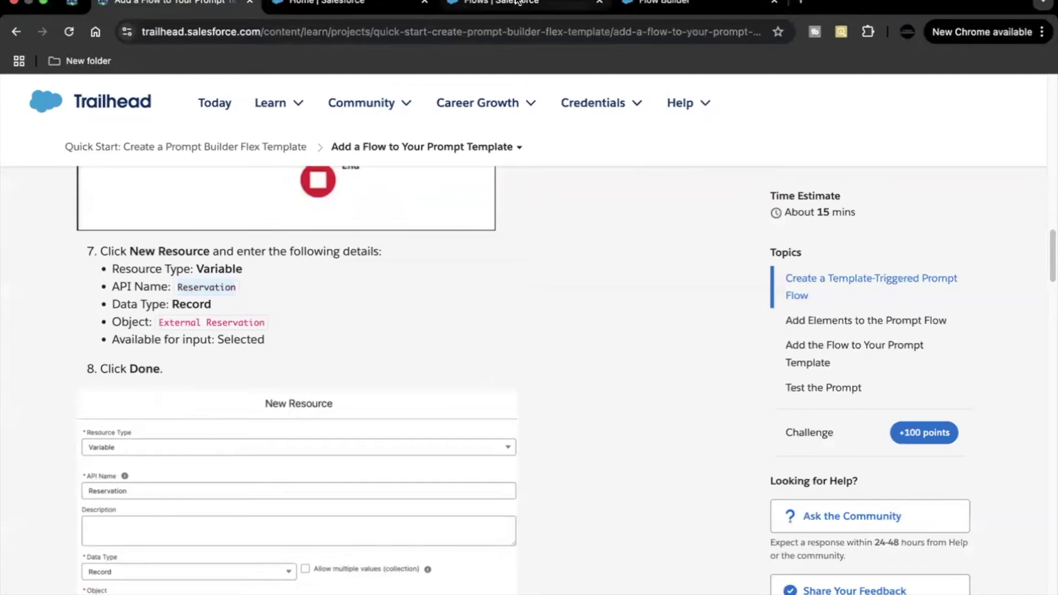
# Add a 'Reservation' record variable of object External Reservation, available for input.
pyautogui.click(661, 3)
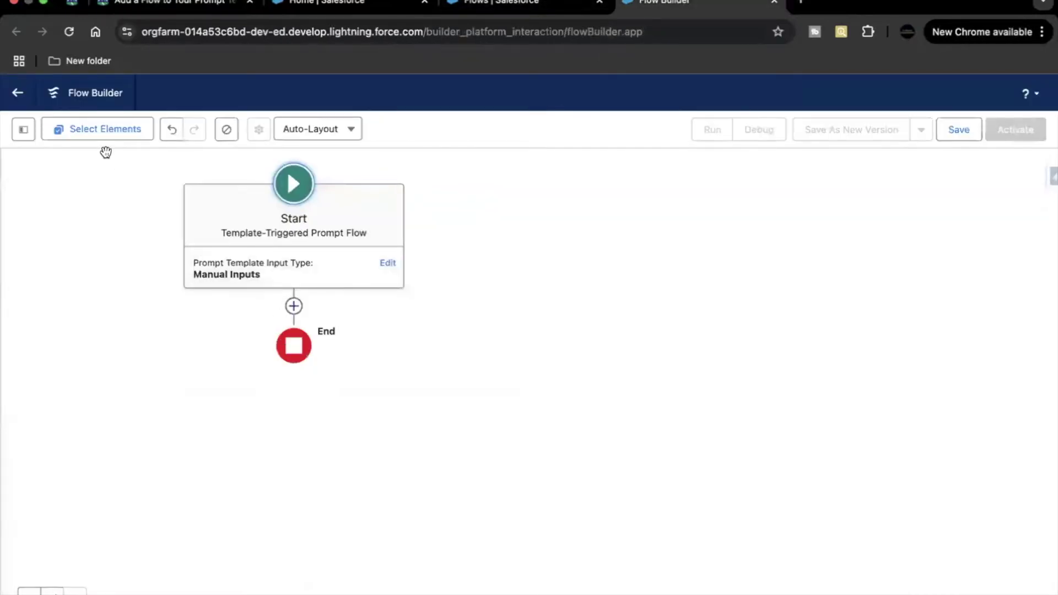
pyautogui.click(23, 130)
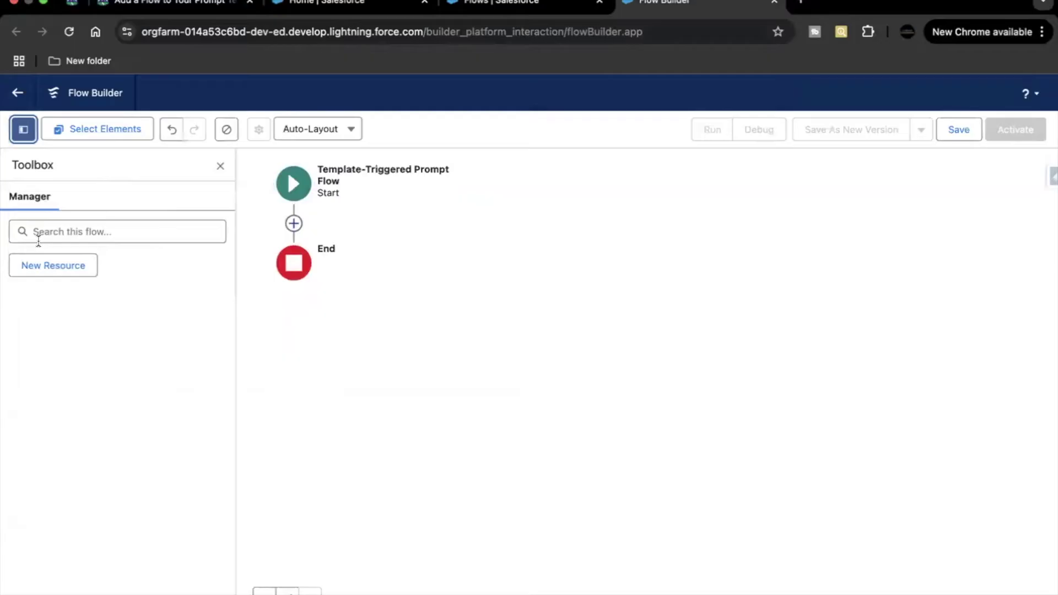
pyautogui.click(39, 271)
pyautogui.click(277, 297)
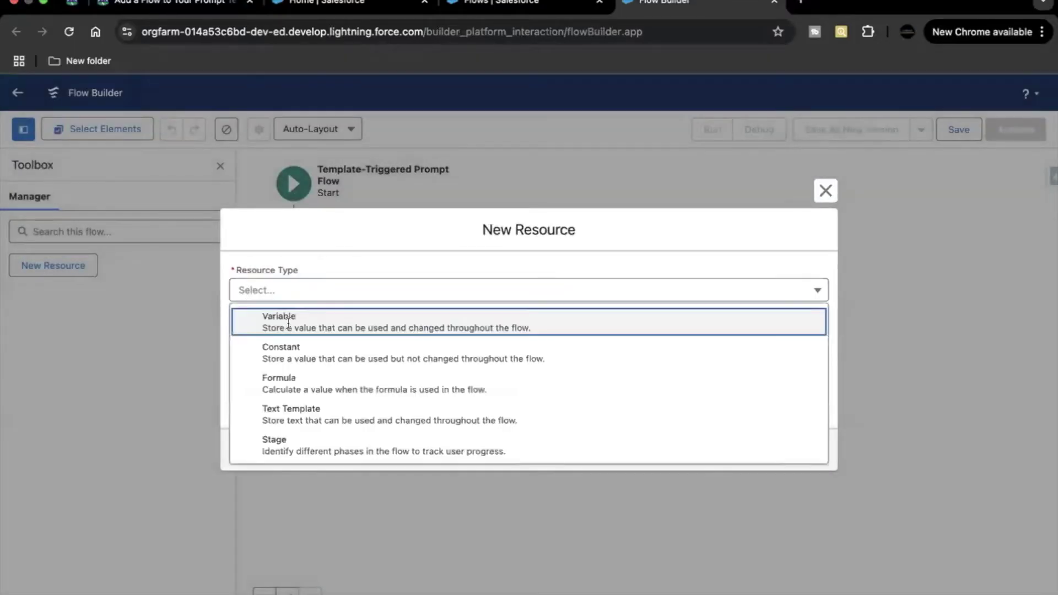
pyautogui.click(290, 329)
pyautogui.click(290, 322)
pyautogui.write('Reservation')
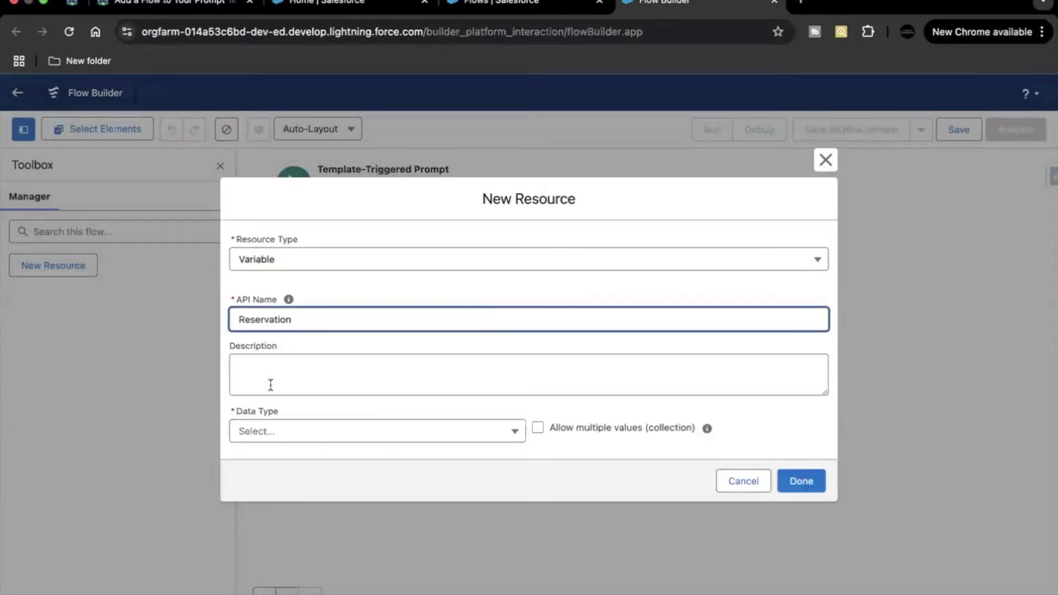
pyautogui.click(269, 429)
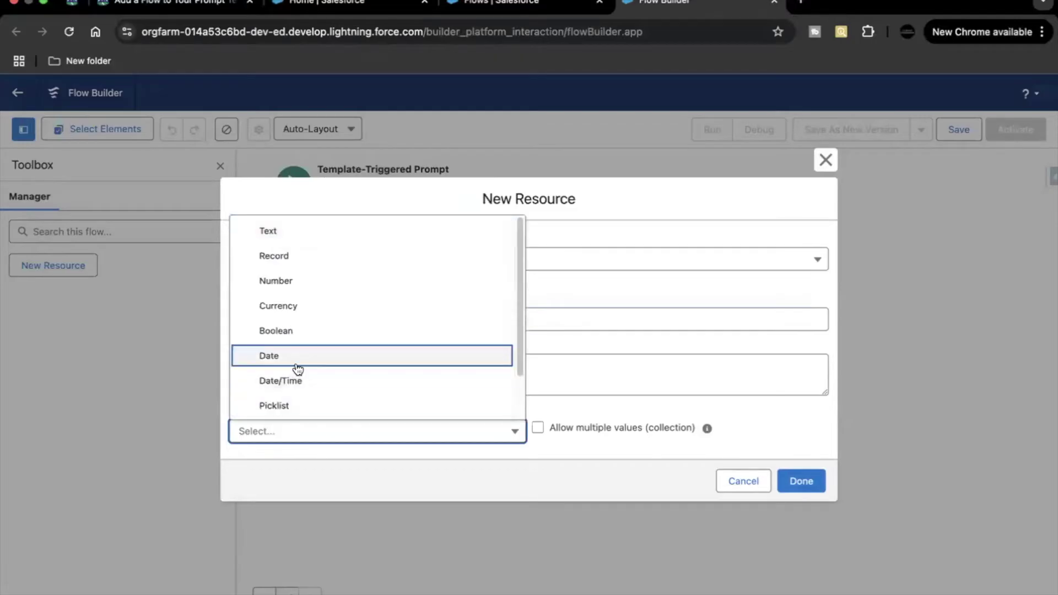
pyautogui.click(347, 265)
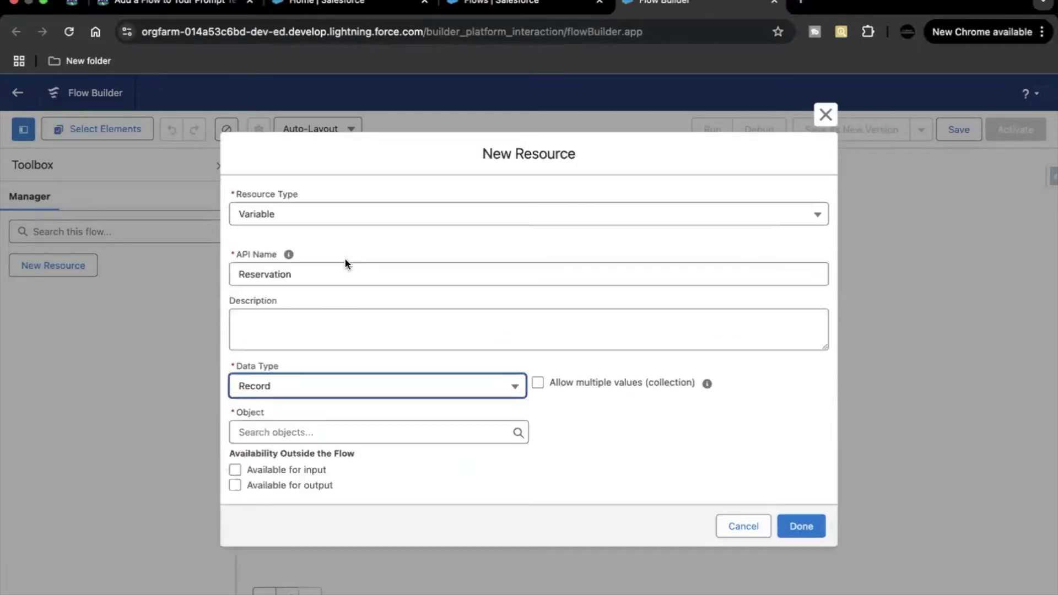
pyautogui.click(352, 430)
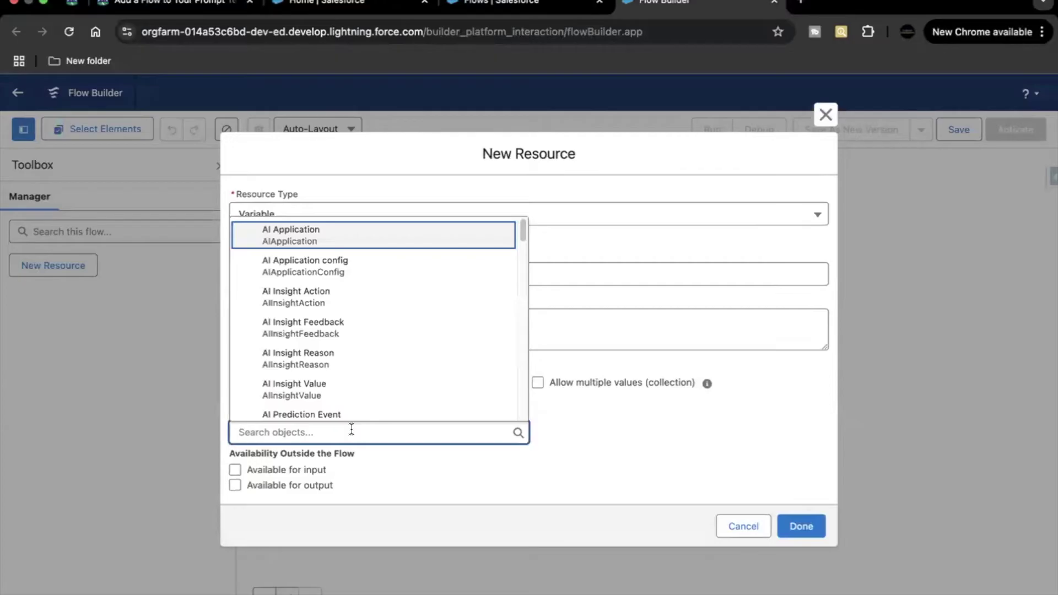
pyautogui.write('nal res')
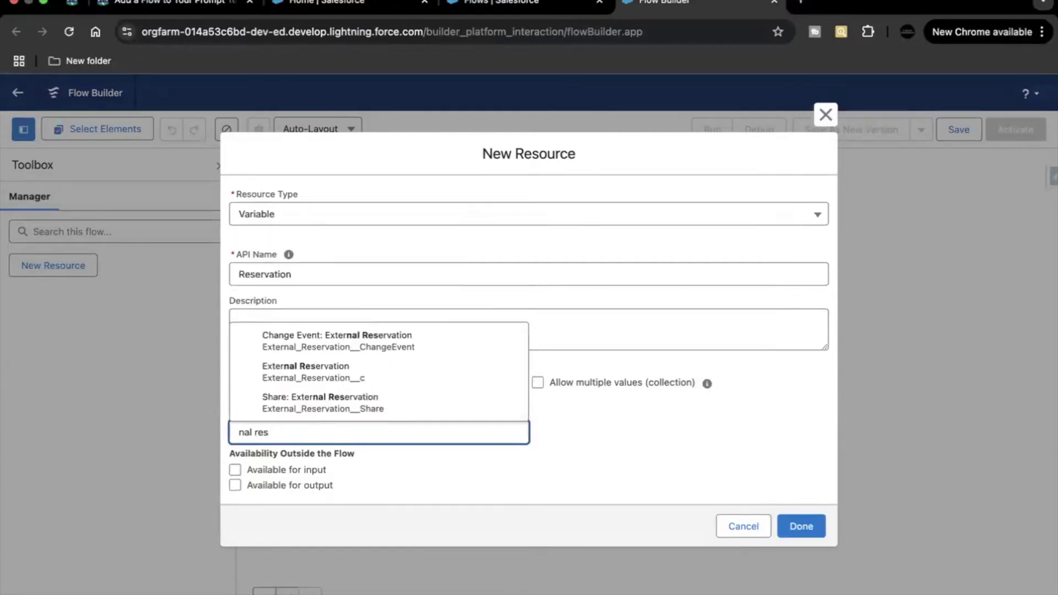
pyautogui.click(264, 373)
pyautogui.click(252, 469)
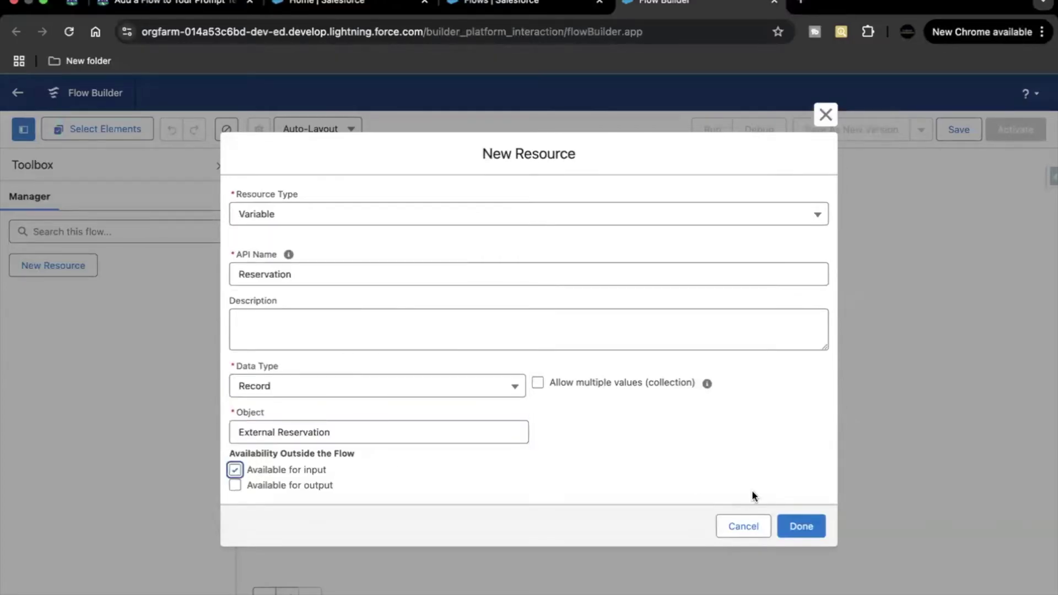
pyautogui.click(802, 522)
# Copy the Experience API name from the Trailhead instructions.
pyautogui.click(171, 3)
pyautogui.scroll(-1, 273, 477)
pyautogui.scroll(-4, 273, 477)
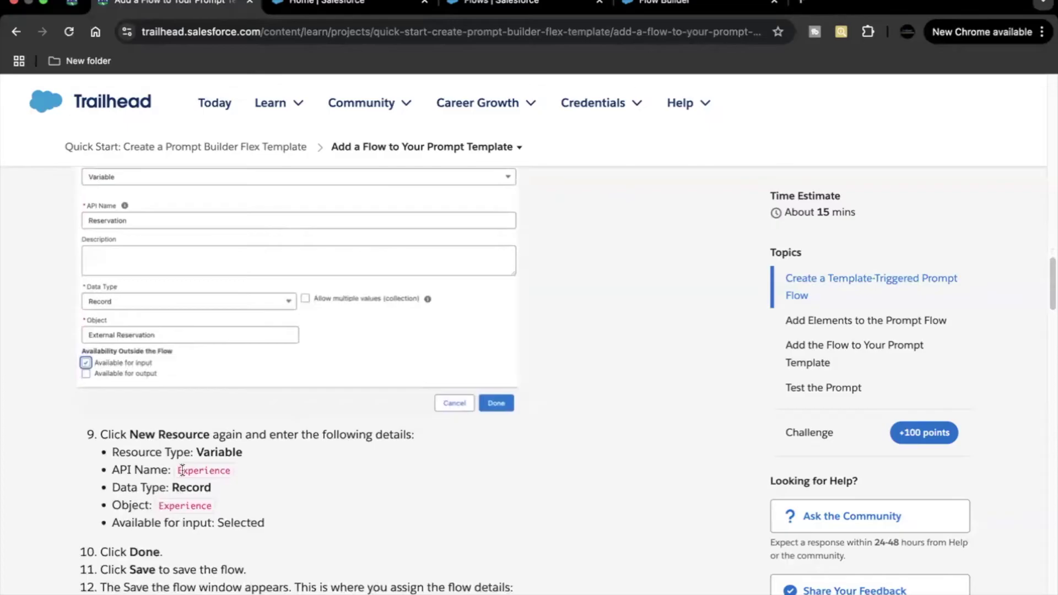
pyautogui.moveTo(179, 472); pyautogui.dragTo(230, 474)
pyautogui.click(661, 3)
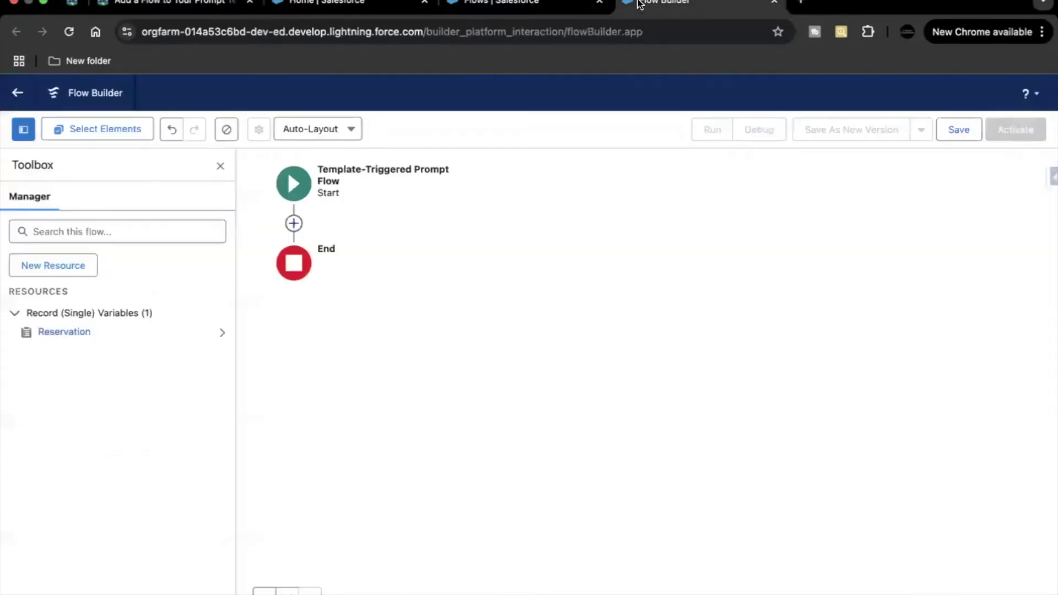
# Add an Experience record variable of object Experience, available for input.
pyautogui.click(50, 267)
pyautogui.click(398, 292)
pyautogui.click(354, 326)
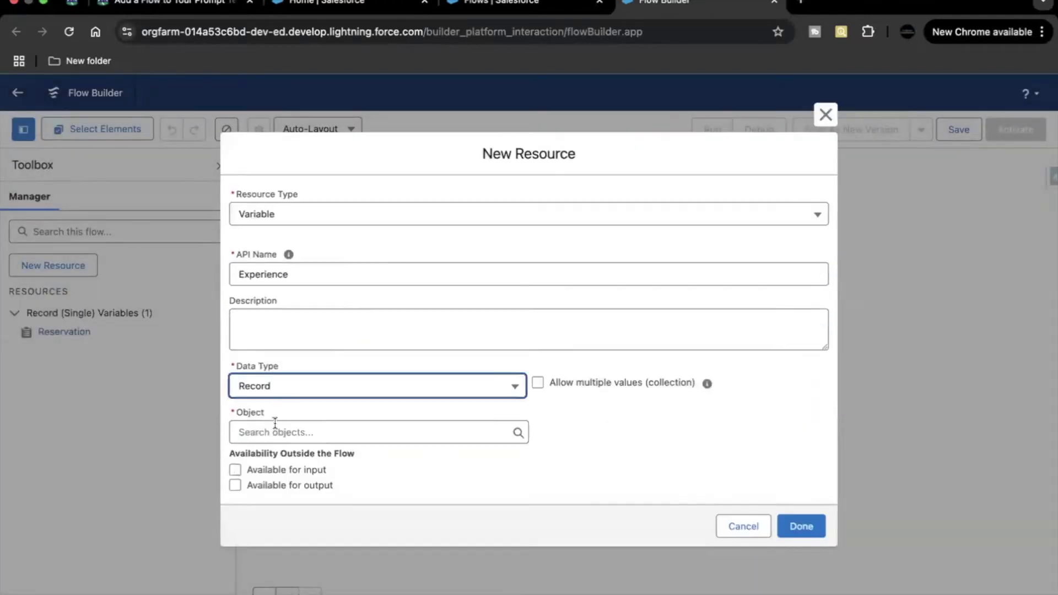
pyautogui.click(276, 426)
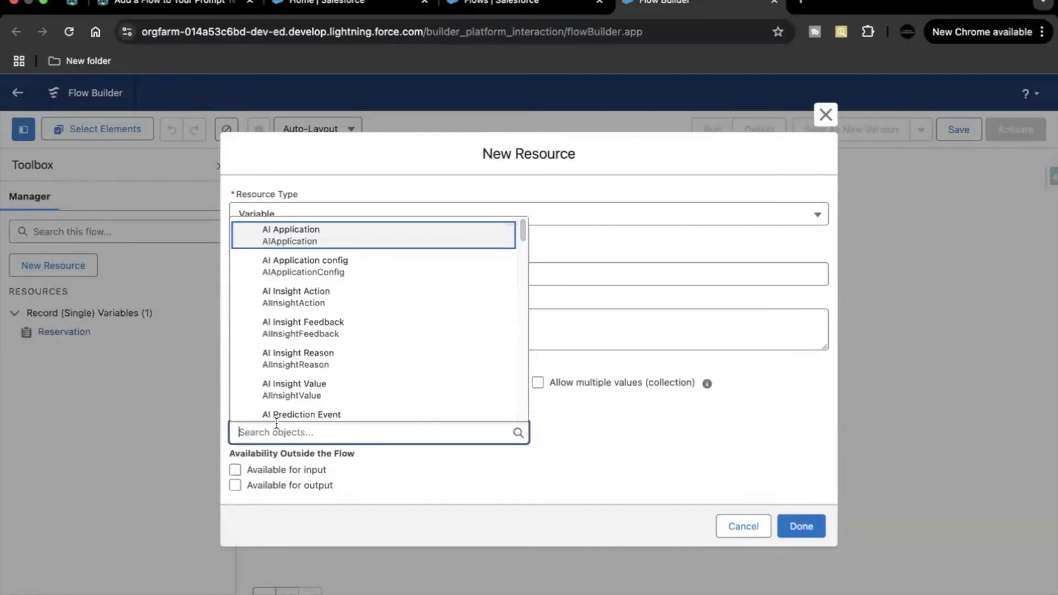
pyautogui.write('exper')
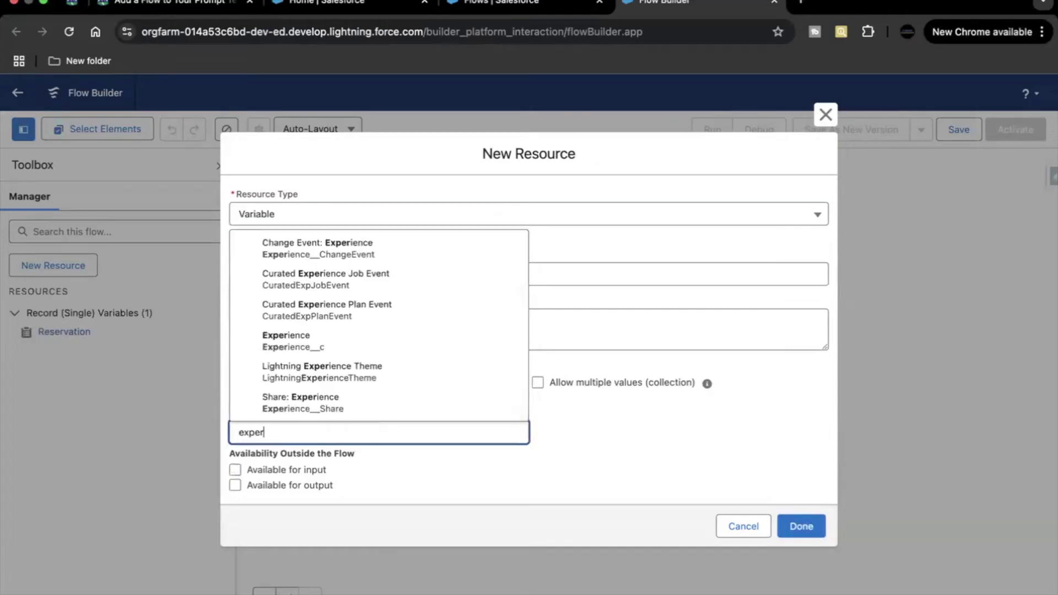
pyautogui.click(350, 344)
pyautogui.click(292, 470)
pyautogui.click(793, 526)
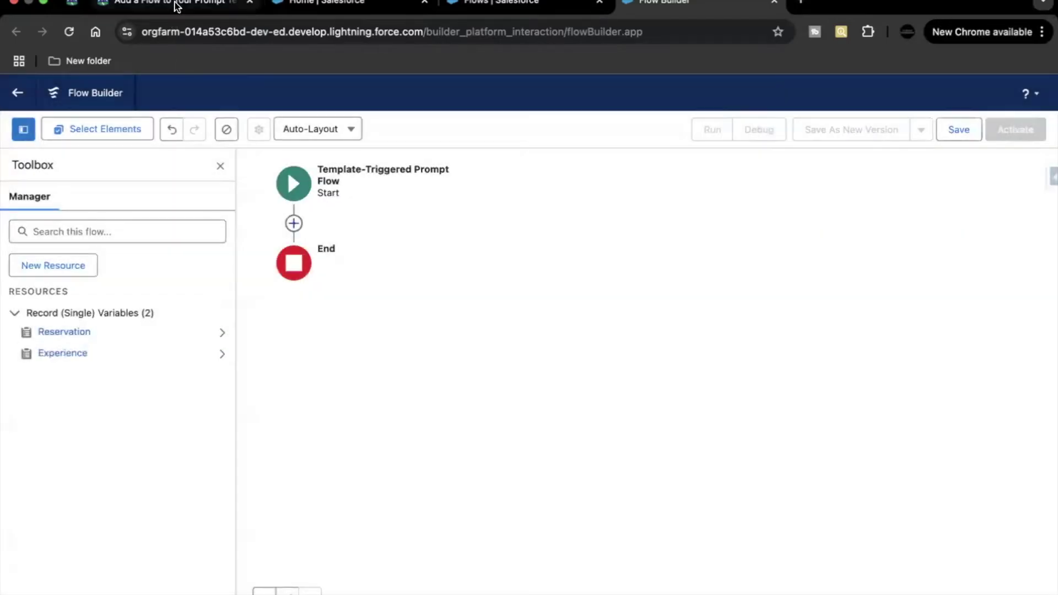
# Paste the Trailhead flow label 'Get Experience Newsletter Data' into the flow's save dialog.
pyautogui.click(177, 6)
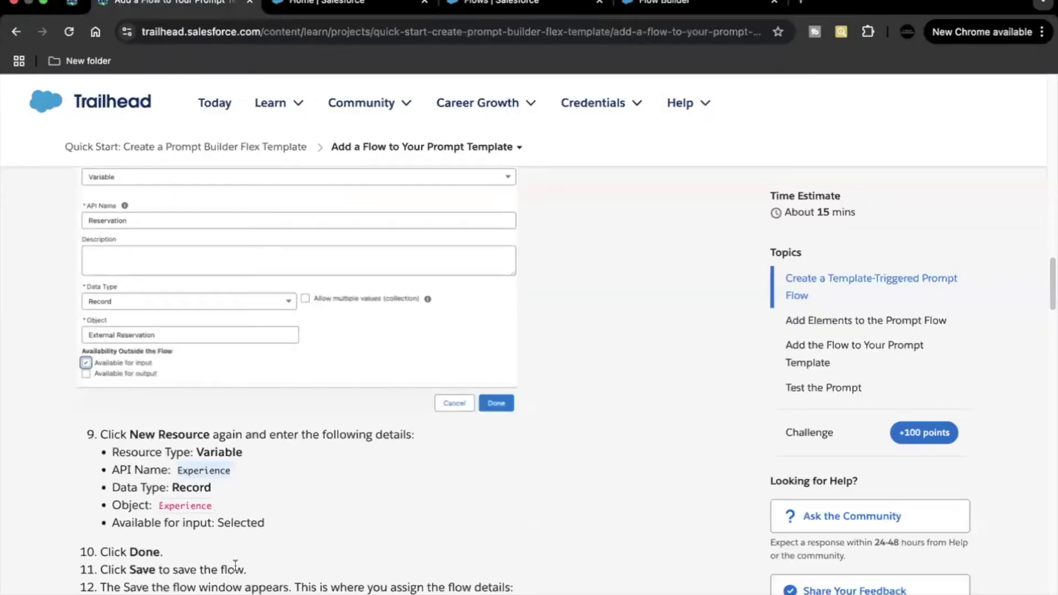
pyautogui.scroll(-2, 236, 566)
pyautogui.scroll(-2, 235, 571)
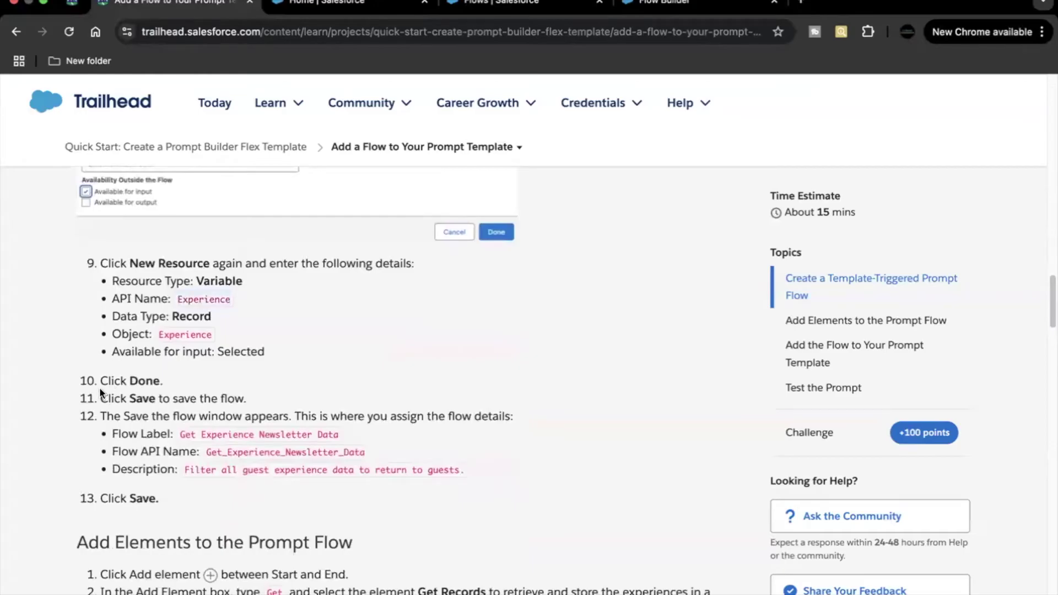
pyautogui.moveTo(180, 434); pyautogui.dragTo(312, 436)
pyautogui.click(661, 3)
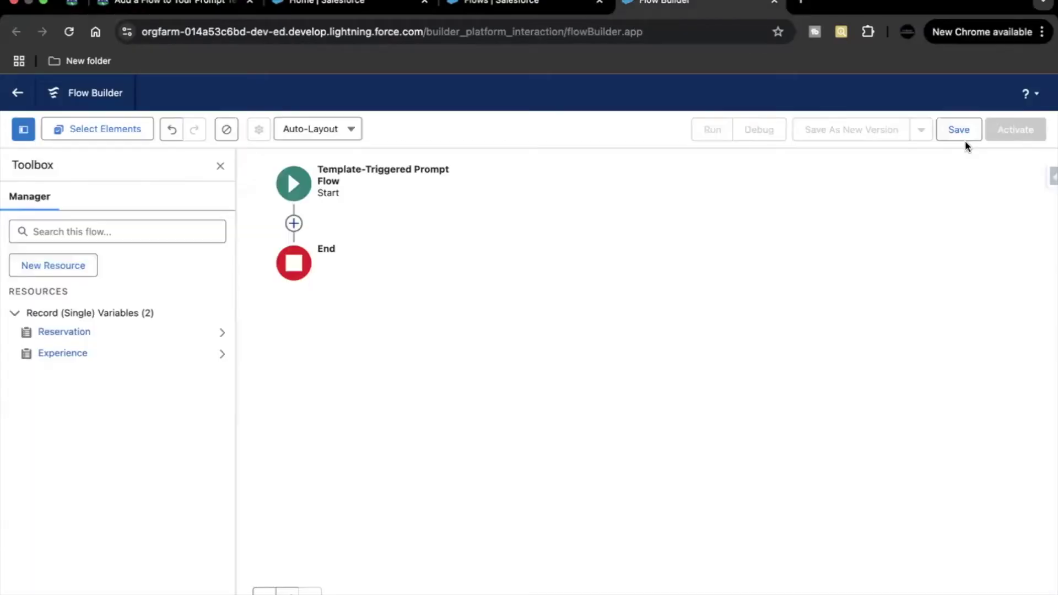
pyautogui.click(961, 130)
pyautogui.click(418, 299)
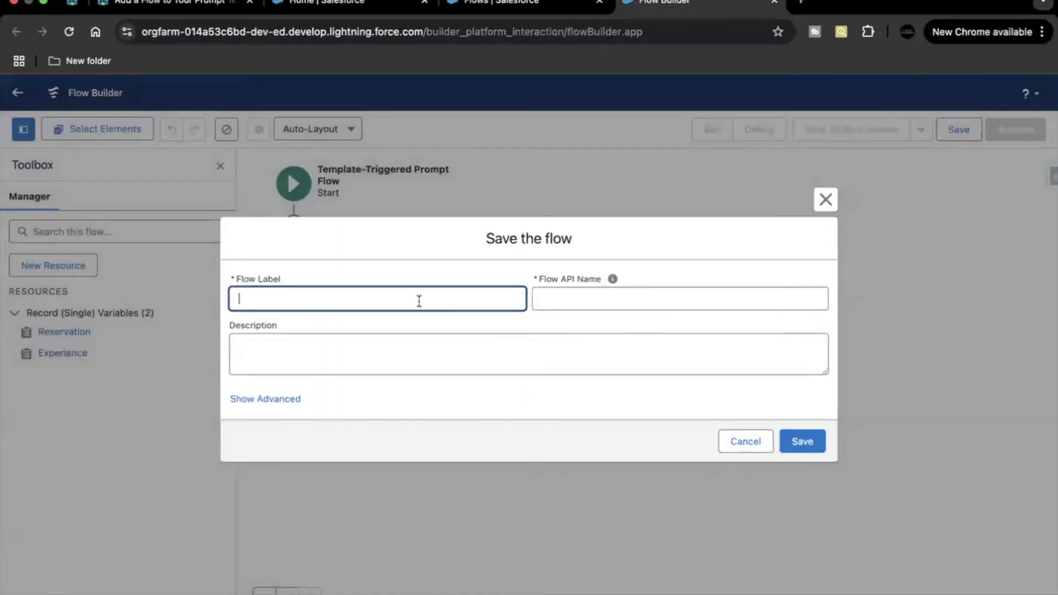
pyautogui.write('Get Experience Newsletter Data')
pyautogui.click(628, 293)
# Save the flow as Get Experience Newsletter Data V1 and scroll Trailhead to Add Elements to the Prompt Flow.
pyautogui.click(802, 441)
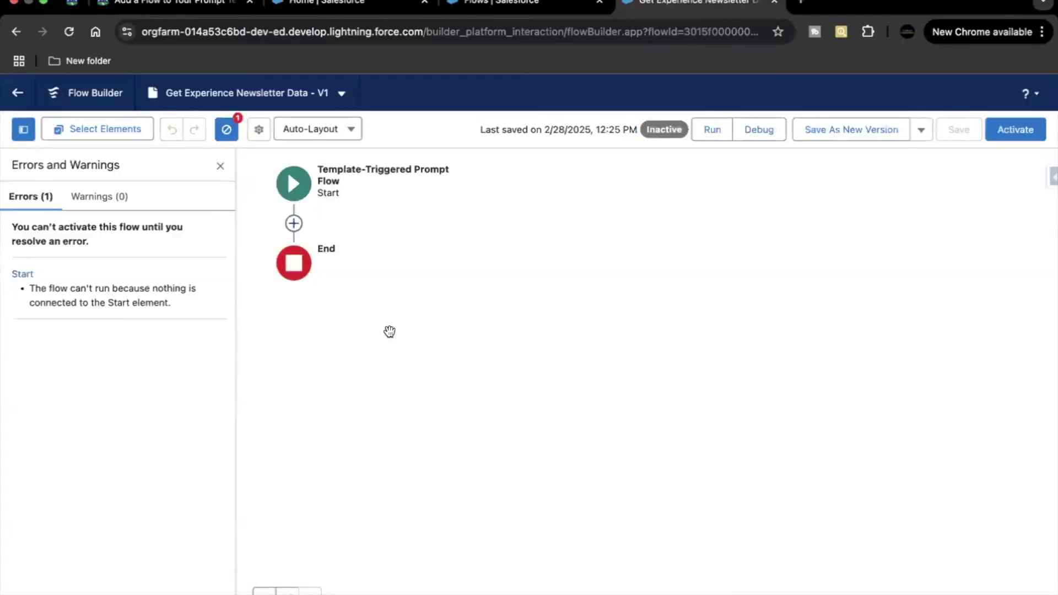
pyautogui.click(161, 5)
pyautogui.scroll(-3, 300, 457)
pyautogui.scroll(-2, 300, 456)
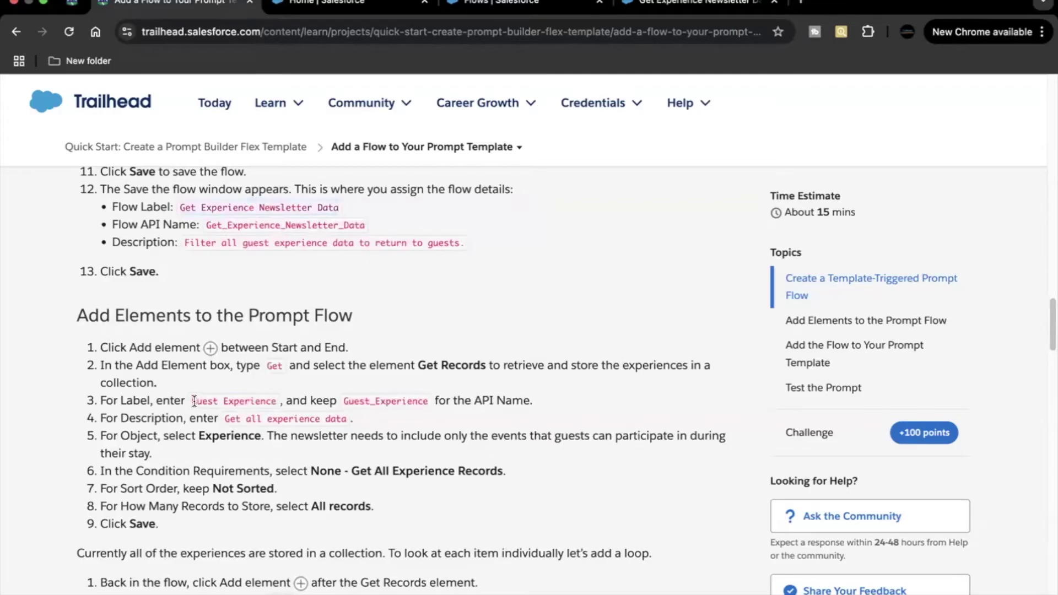
# Add a Get Records element labelled 'Guest Experience' on the Experience object.
pyautogui.moveTo(193, 399); pyautogui.dragTo(275, 400)
pyautogui.press('super+c')
pyautogui.hotkey('ctrl', 'shift', 'Tab')
pyautogui.press('super+v')
pyautogui.click(520, 363)
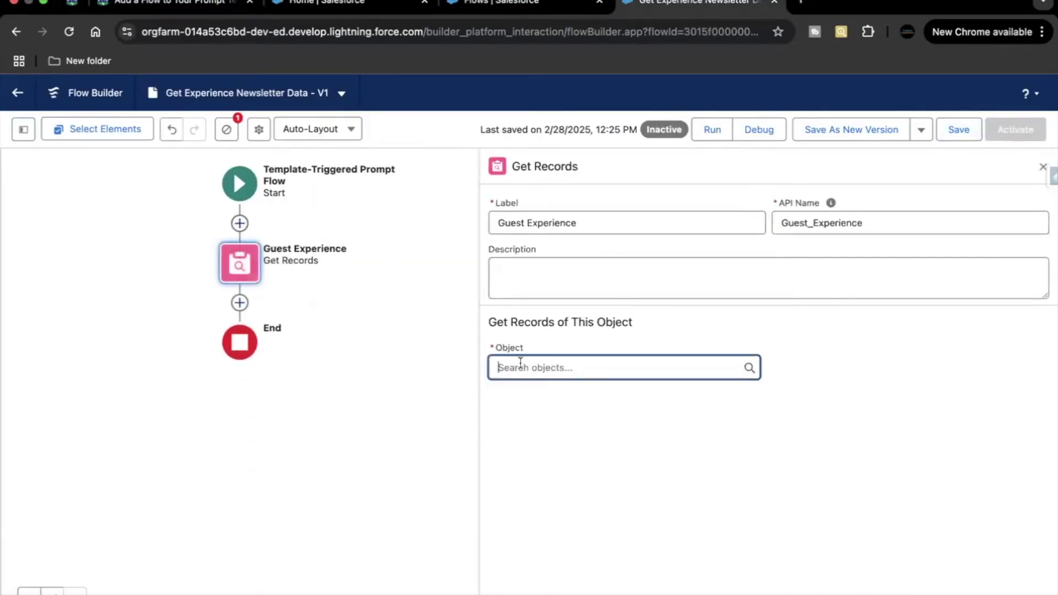
pyautogui.write('expe')
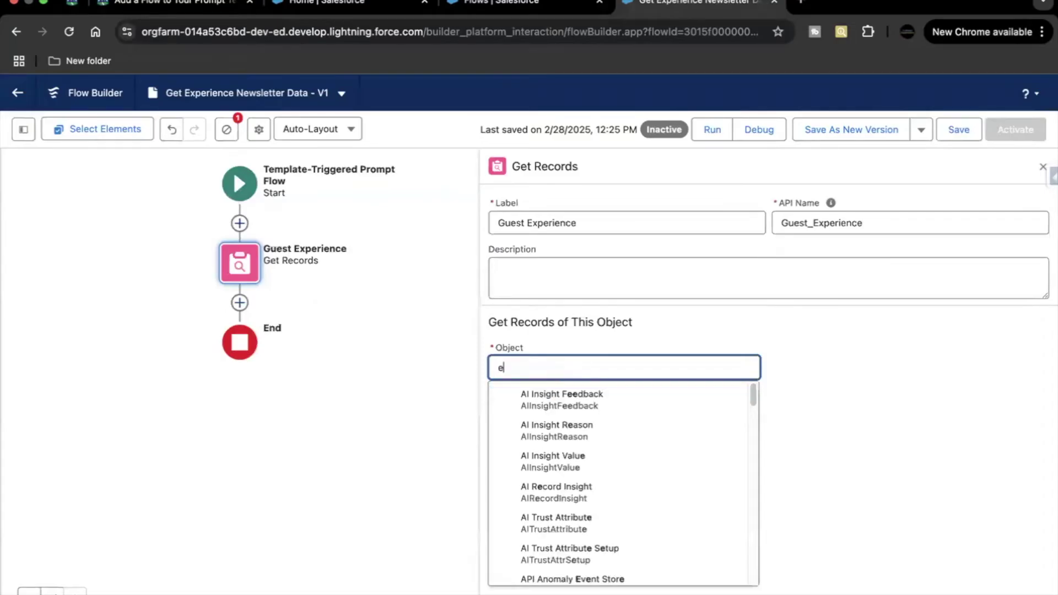
pyautogui.click(534, 402)
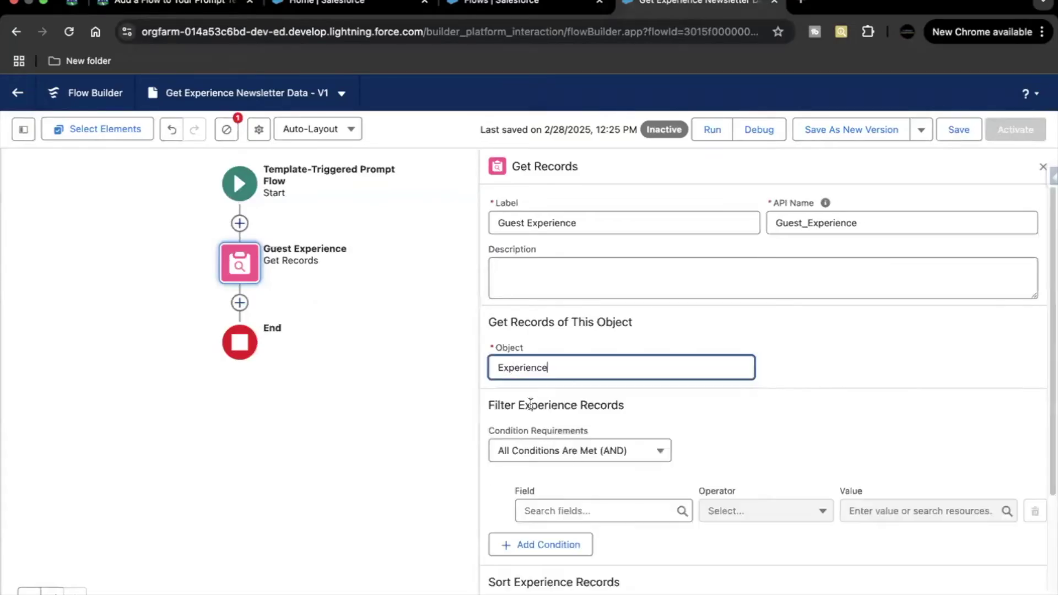
# Make it get all Experience records without conditions, storing all records and all fields.
pyautogui.click(598, 449)
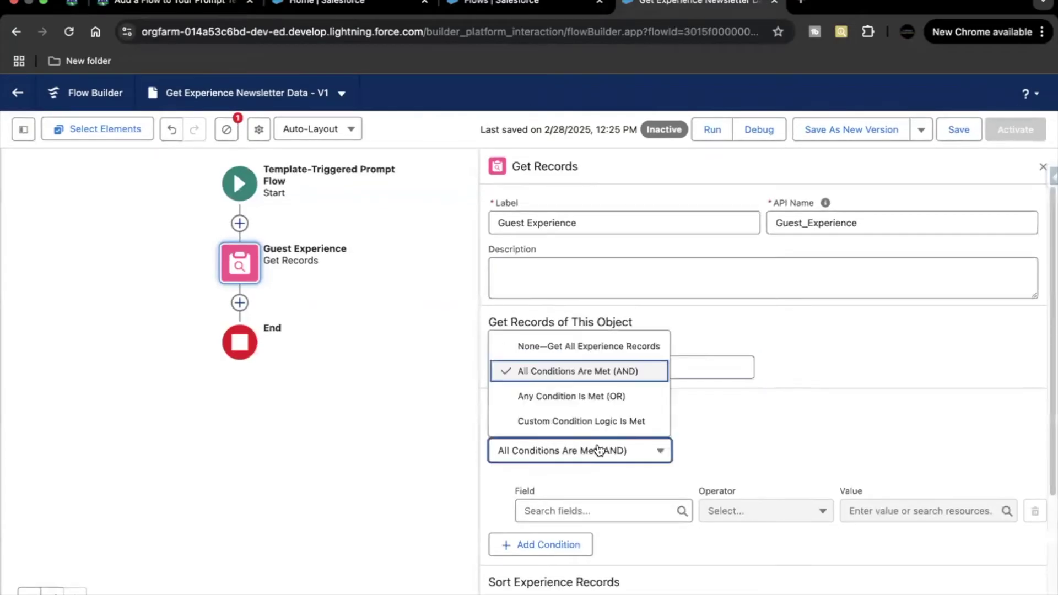
pyautogui.click(566, 345)
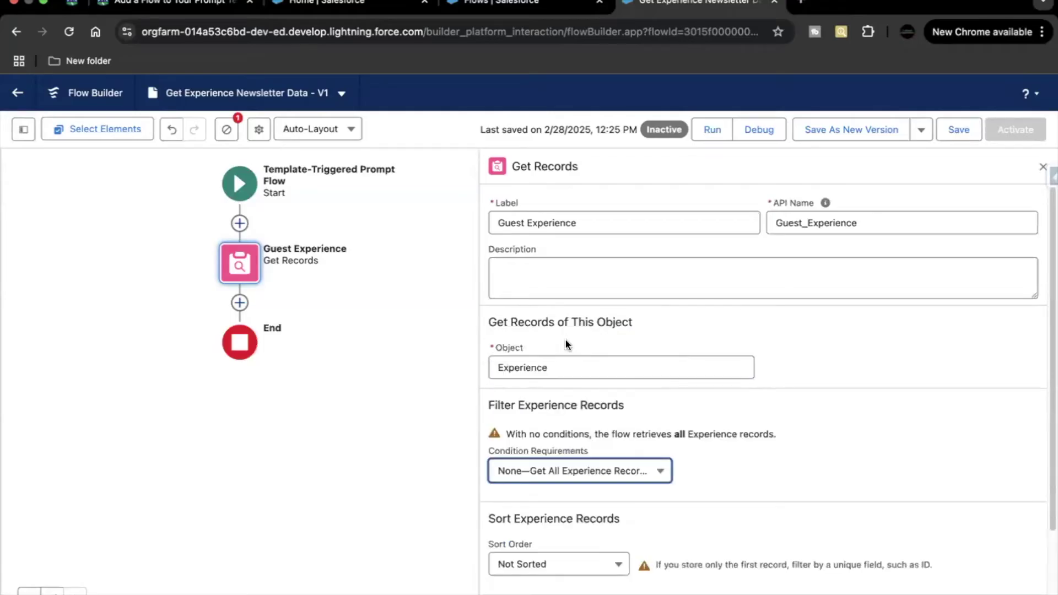
pyautogui.scroll(-3, 576, 469)
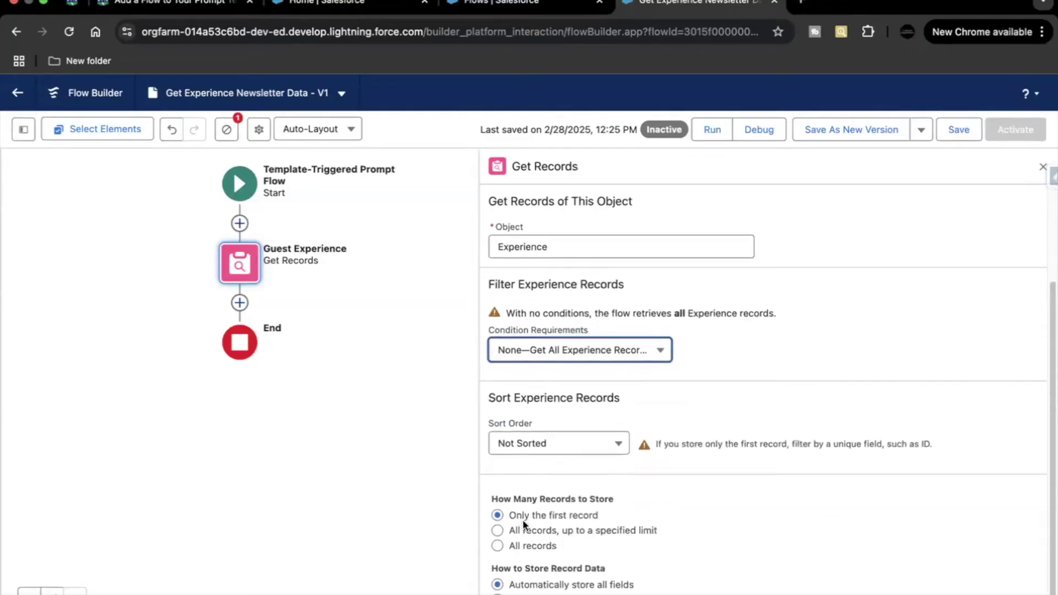
pyautogui.click(520, 540)
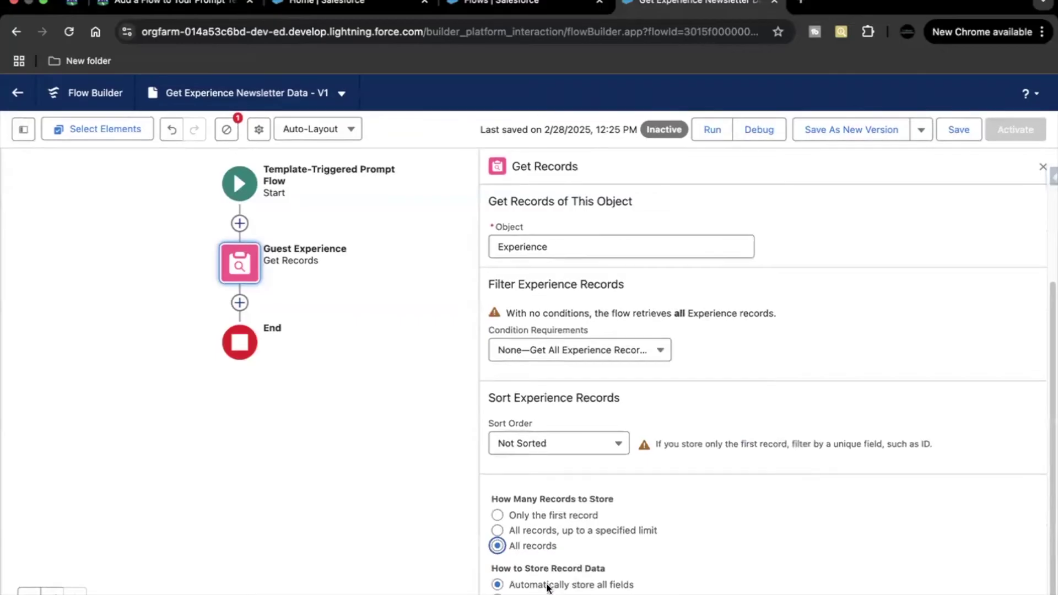
pyautogui.click(571, 586)
pyautogui.click(1042, 167)
pyautogui.moveTo(281, 326); pyautogui.dragTo(485, 327)
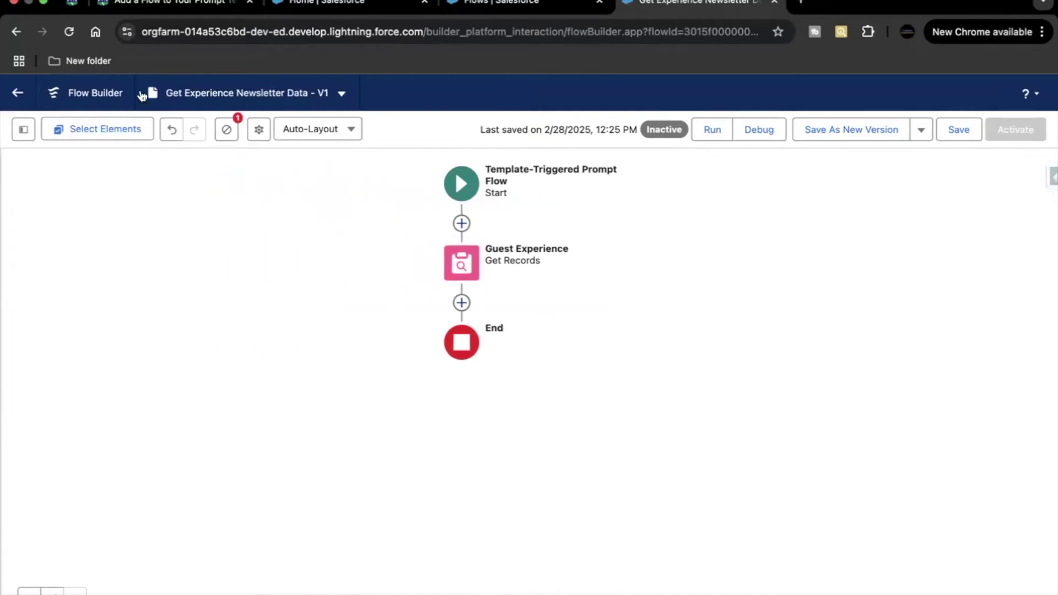
# Copy the 'Loop Experiences' label from the Trailhead loop instructions.
pyautogui.click(134, 2)
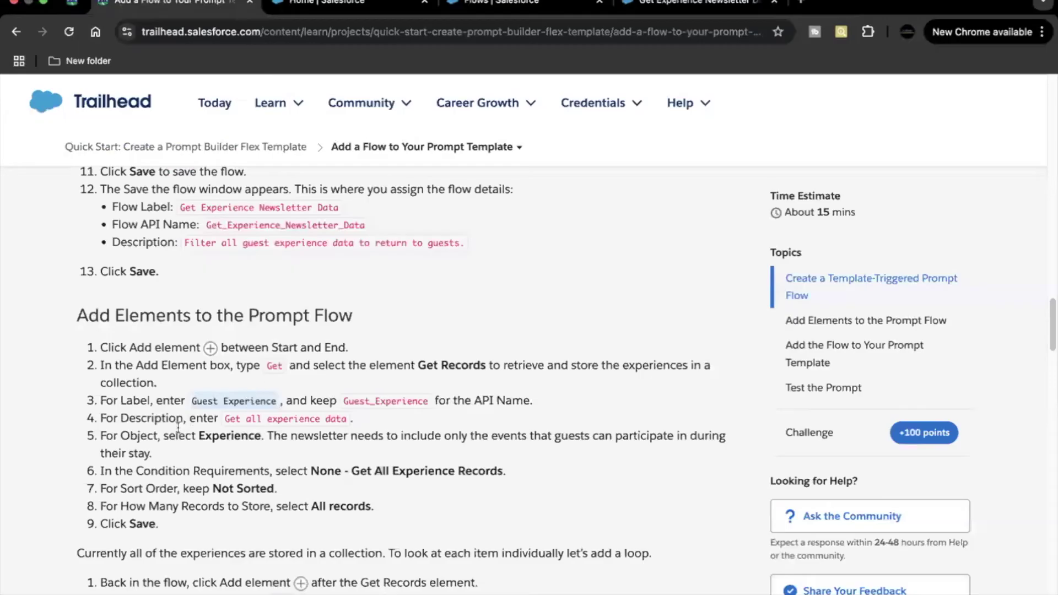
pyautogui.scroll(-4, 177, 424)
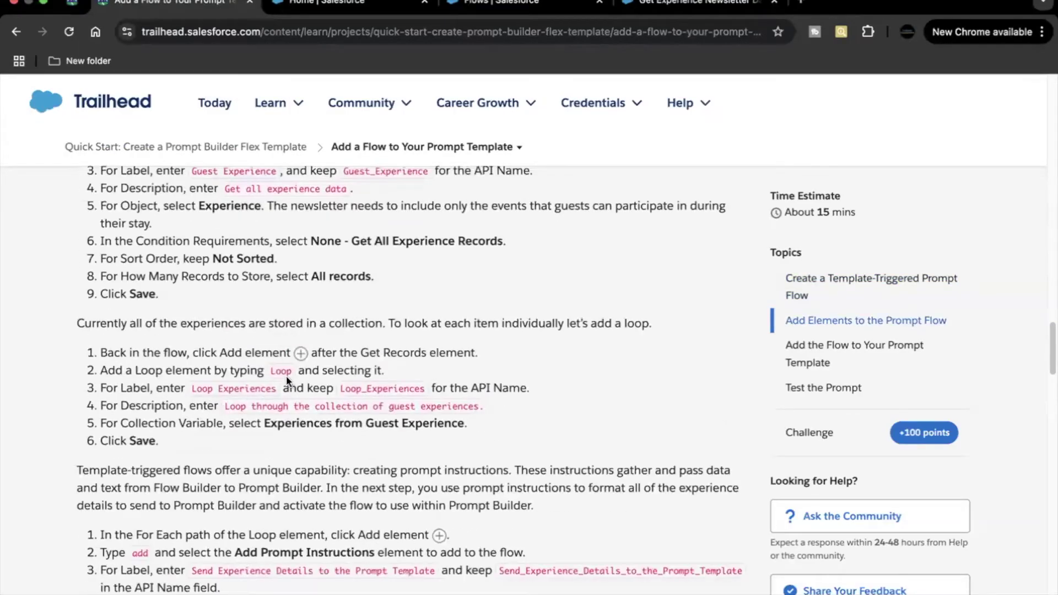
pyautogui.moveTo(192, 384); pyautogui.dragTo(275, 386)
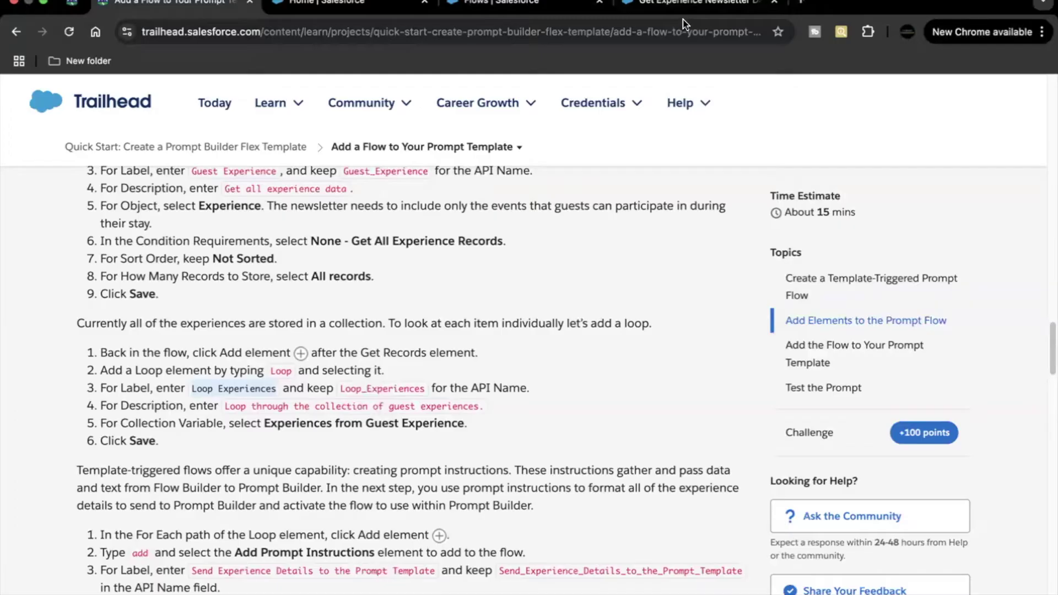
pyautogui.click(691, 11)
# Add a Loop element labelled 'Loop Experiences' after Guest Experience.
pyautogui.click(462, 302)
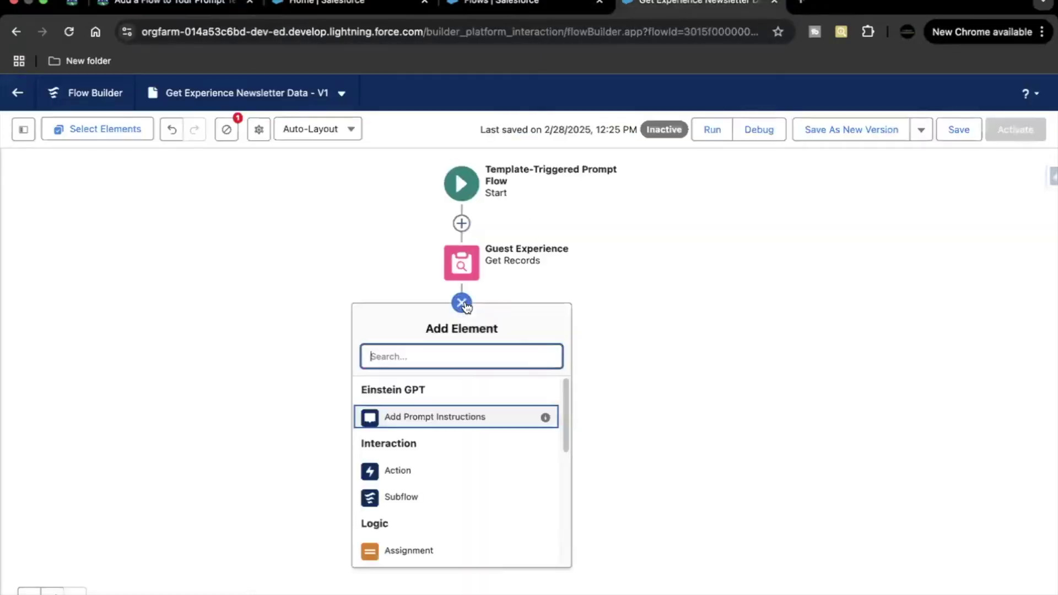
pyautogui.write('loo')
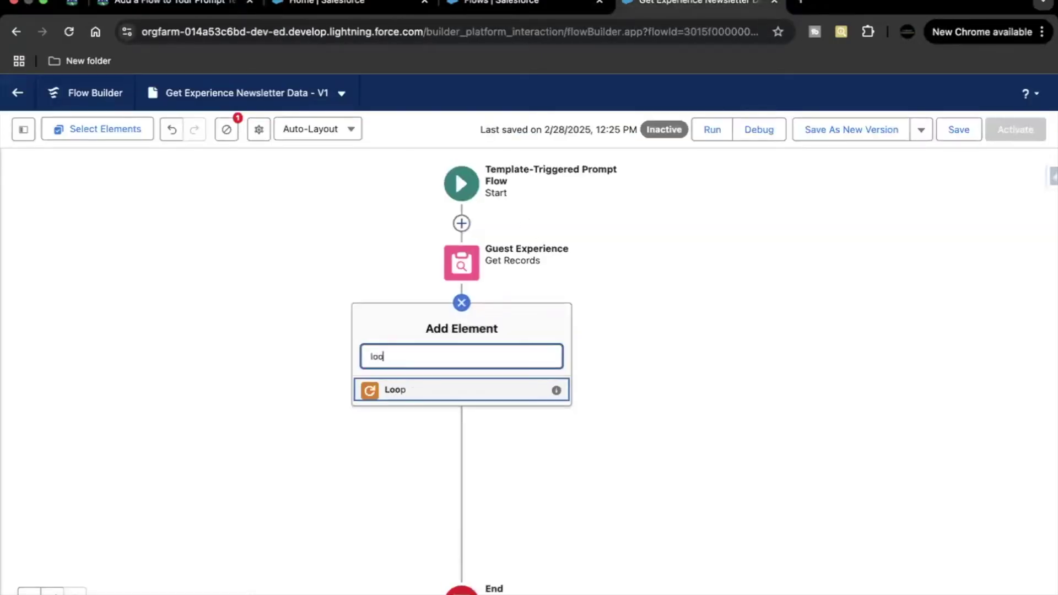
pyautogui.click(438, 394)
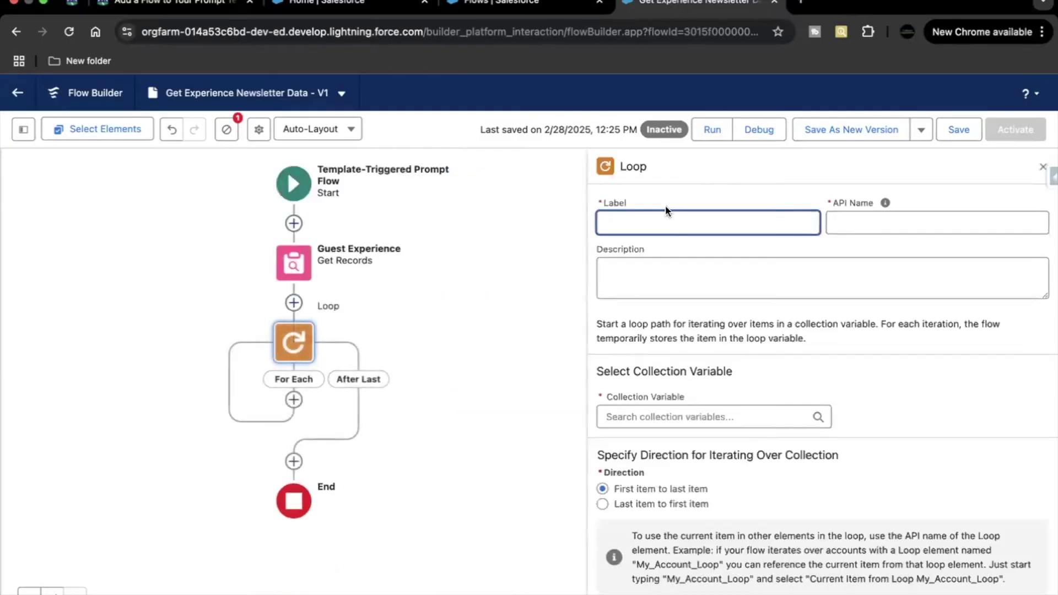
pyautogui.hotkey('ctrl', 'v')
pyautogui.click(827, 234)
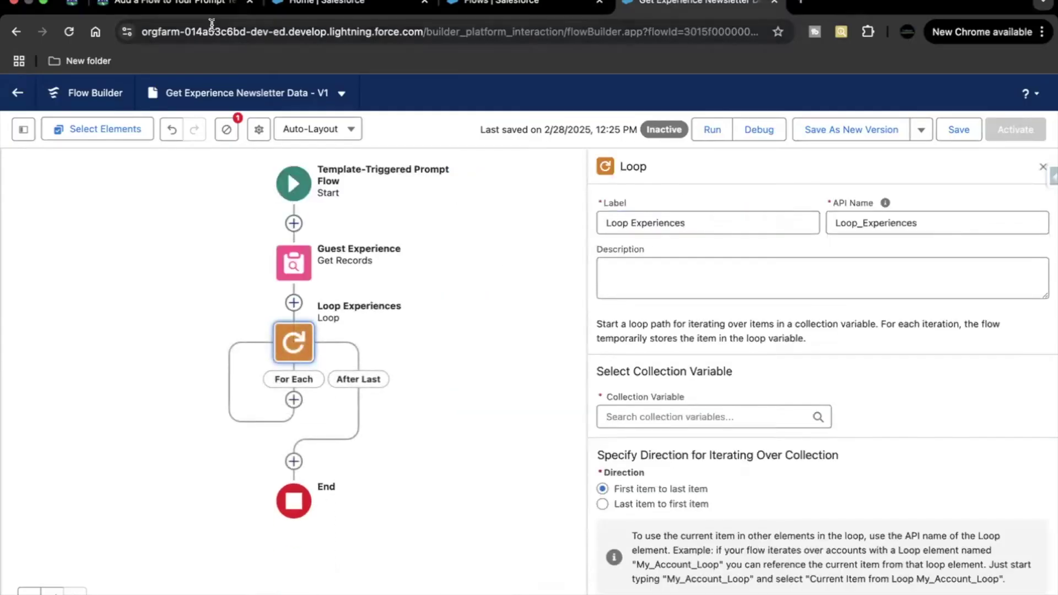
# Give the loop the Trailhead description and iterate over Experiences from Guest Experience, then save.
pyautogui.click(204, 5)
pyautogui.moveTo(222, 406); pyautogui.dragTo(480, 406)
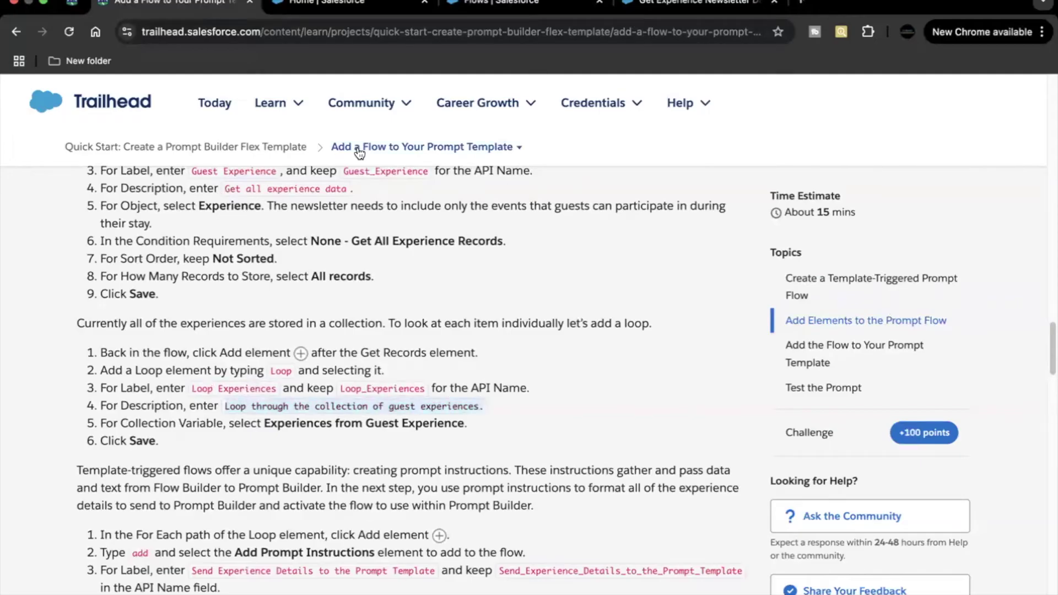
pyautogui.click(635, 10)
pyautogui.click(630, 271)
pyautogui.press('super+v')
pyautogui.click(608, 416)
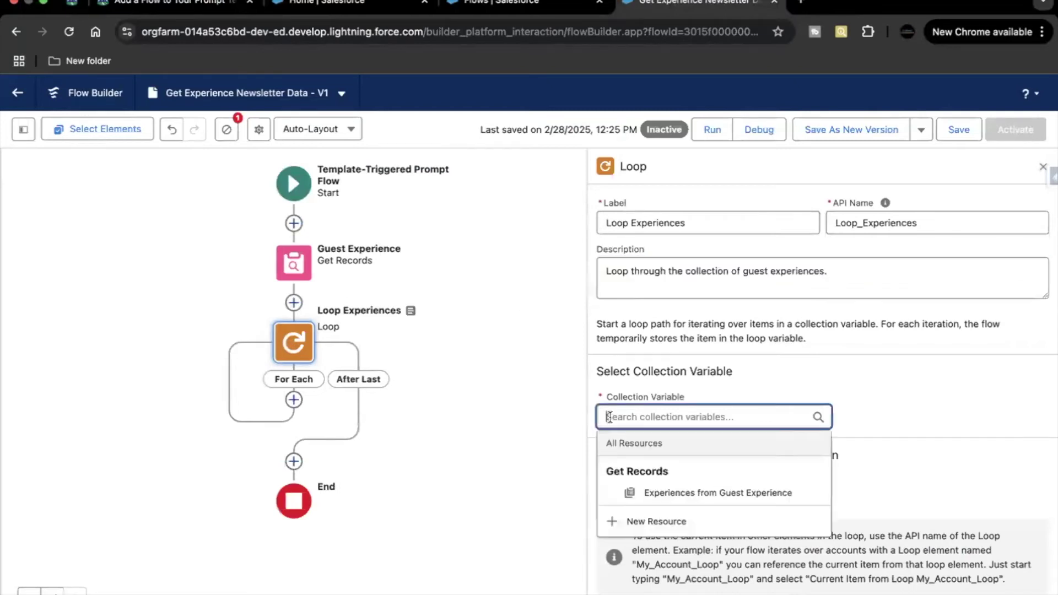
pyautogui.click(650, 495)
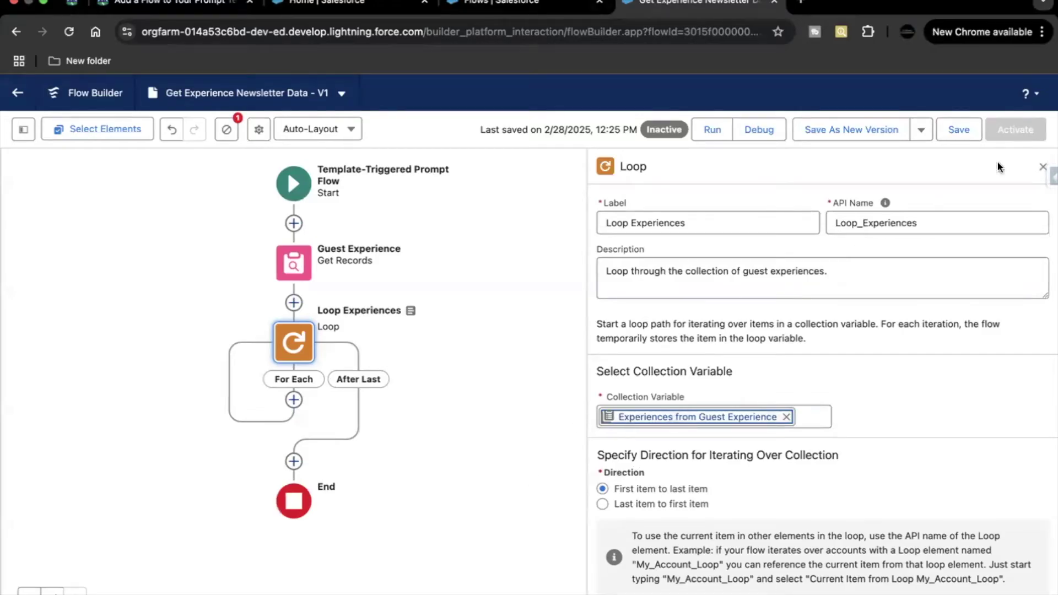
pyautogui.click(1043, 167)
pyautogui.click(961, 132)
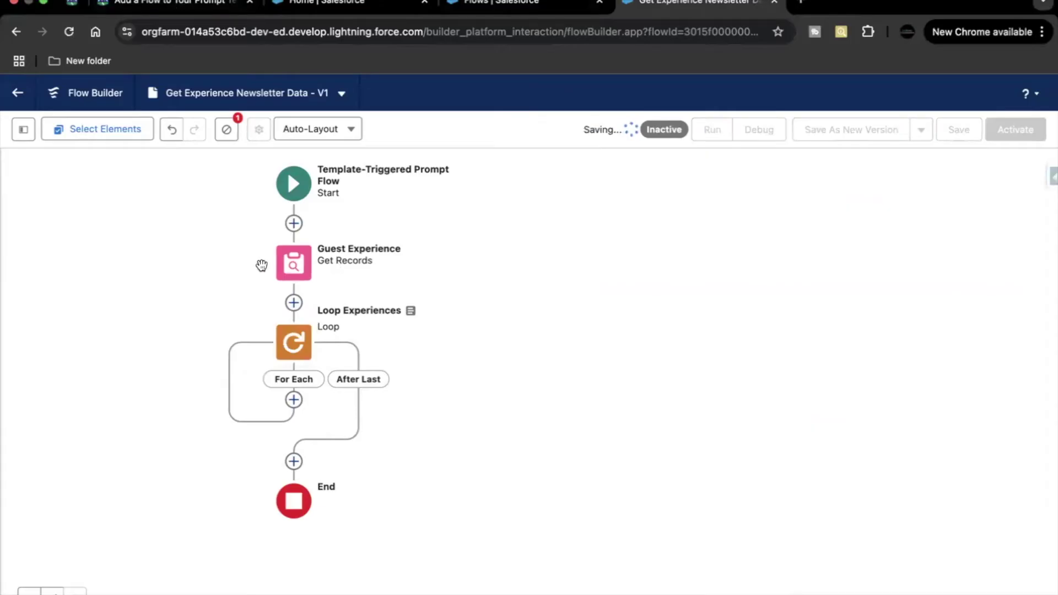
# Select the Guest Experience element, then dismiss its actions menu.
pyautogui.click(318, 263)
pyautogui.click(442, 247)
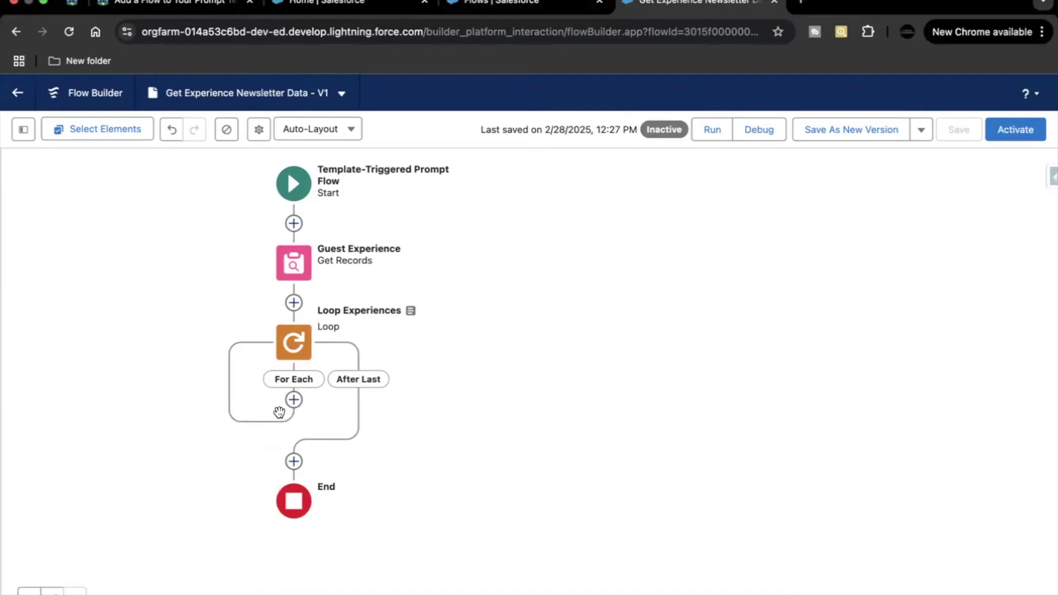
# Give the Guest Experience element the description 'Get all experience data', copied from Trailhead.
pyautogui.click(187, 1)
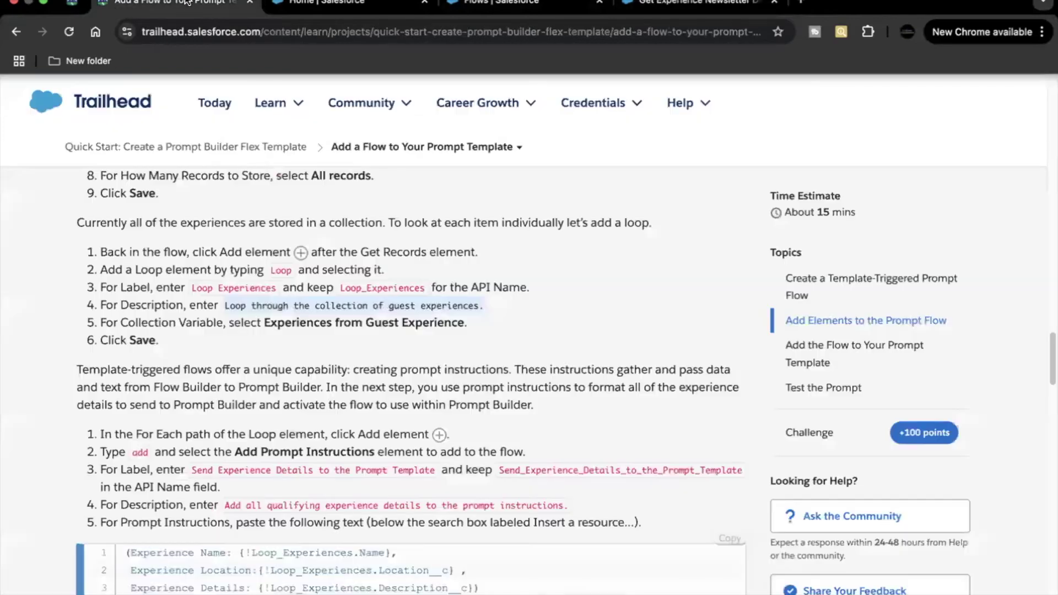
pyautogui.scroll(4, 204, 389)
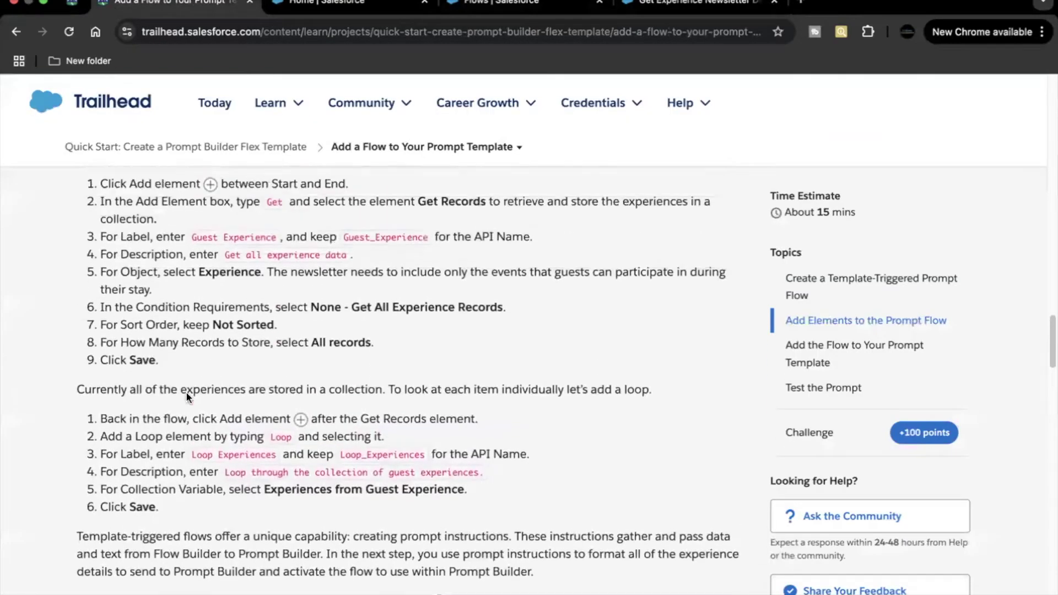
pyautogui.scroll(2, 187, 393)
pyautogui.moveTo(223, 348); pyautogui.dragTo(346, 351)
pyautogui.press('super+c')
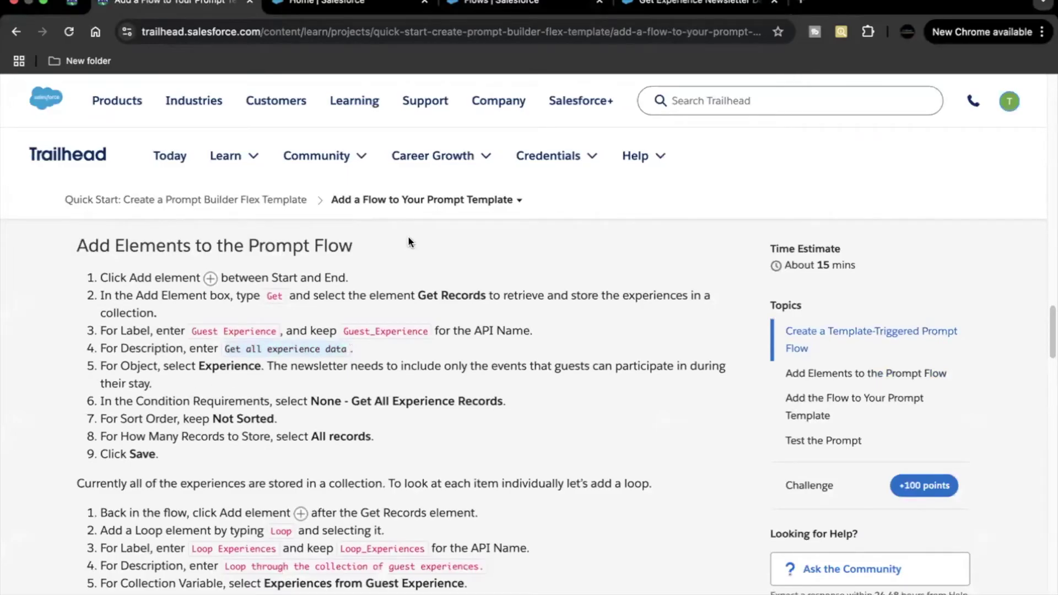
pyautogui.click(684, 6)
pyautogui.click(297, 261)
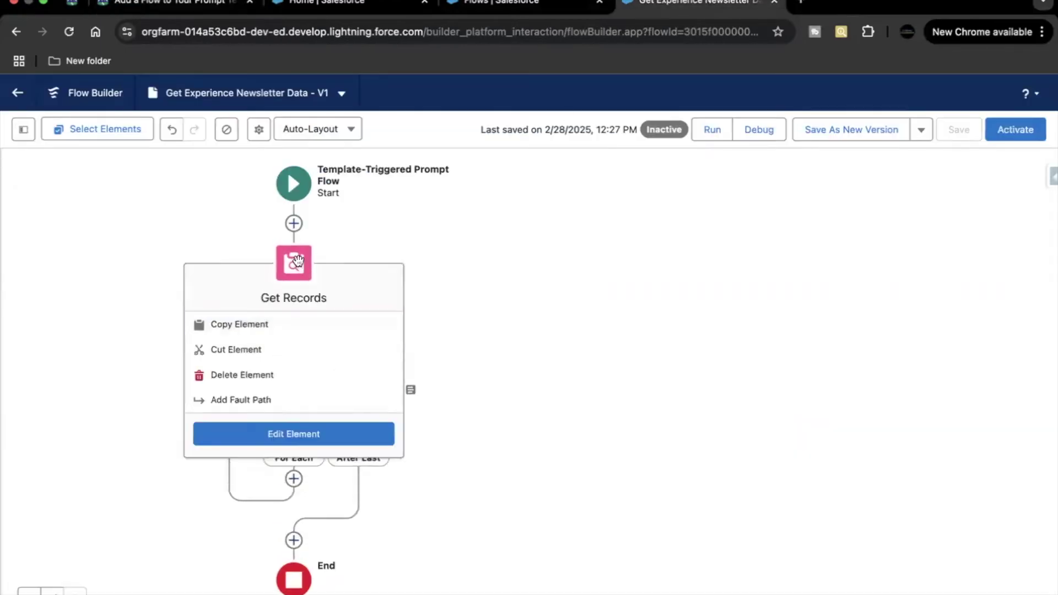
pyautogui.click(293, 433)
pyautogui.click(763, 278)
pyautogui.press('super+v')
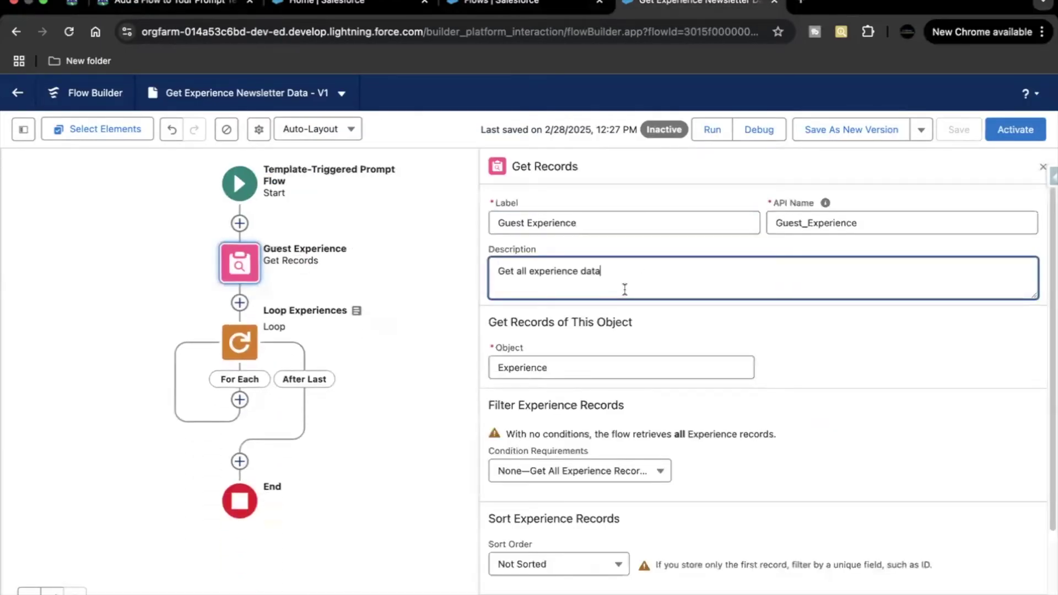
pyautogui.click(1042, 166)
pyautogui.moveTo(297, 358); pyautogui.dragTo(510, 303)
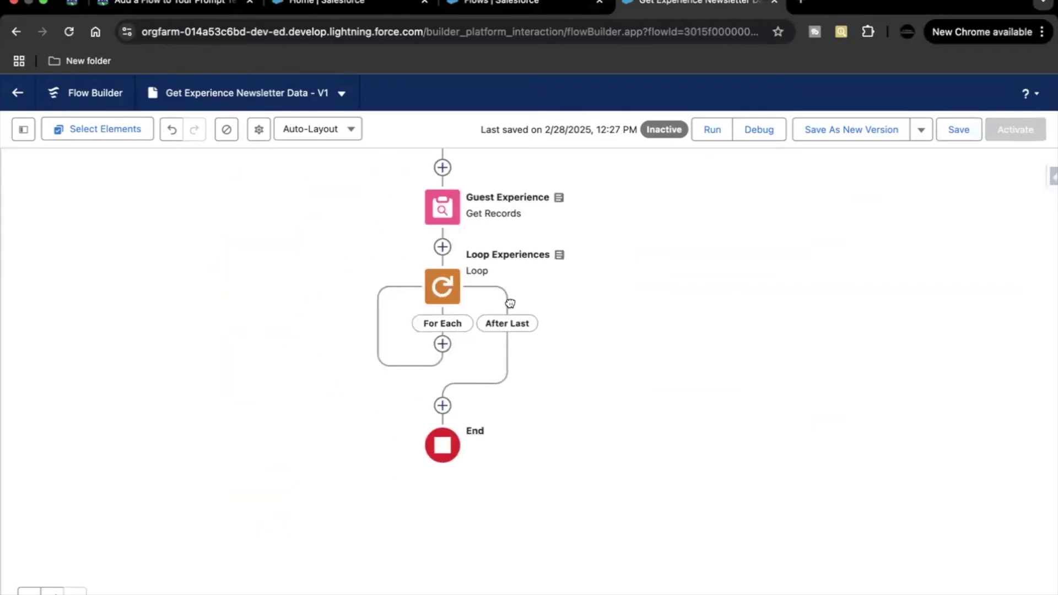
pyautogui.click(442, 344)
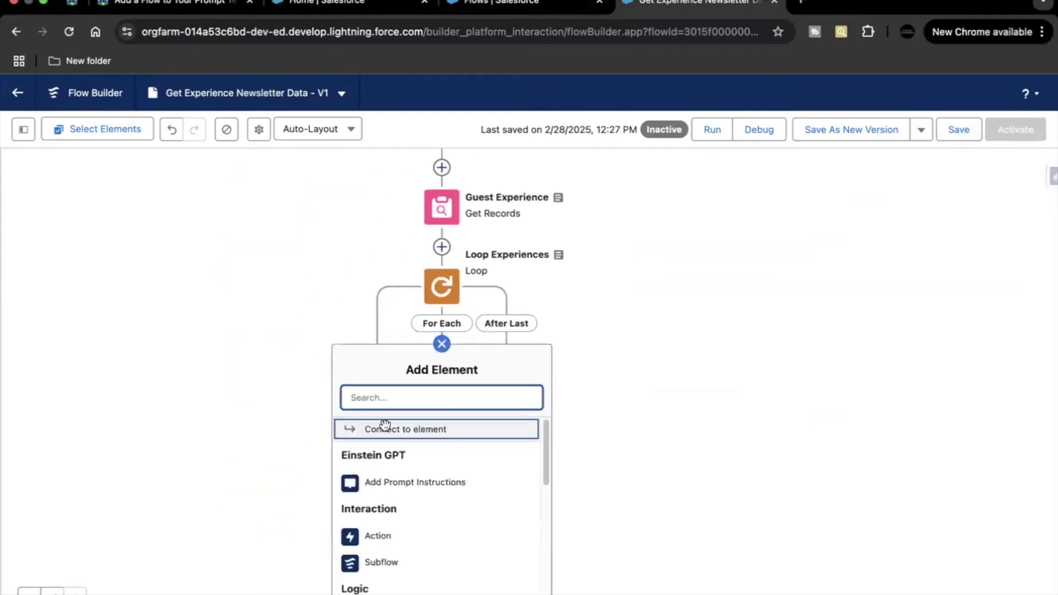
# Add a Prompt Instructions element inside the Loop Experiences For Each path.
pyautogui.click(383, 490)
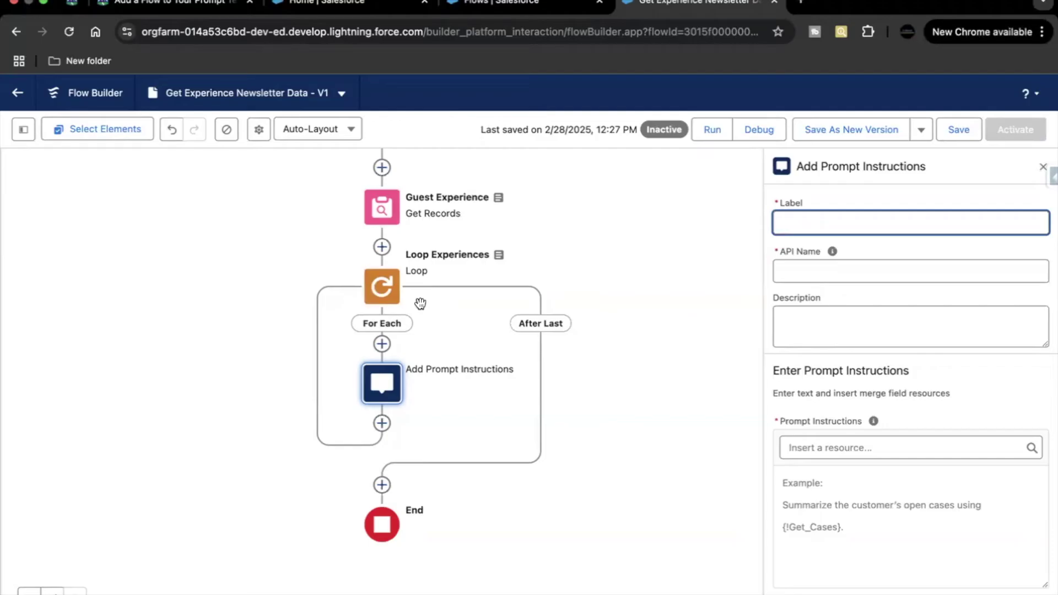
# Label the prompt instructions step 'Send Experience Details to the Prompt Template' and add its description.
pyautogui.hotkey('ctrl', 'Tab')
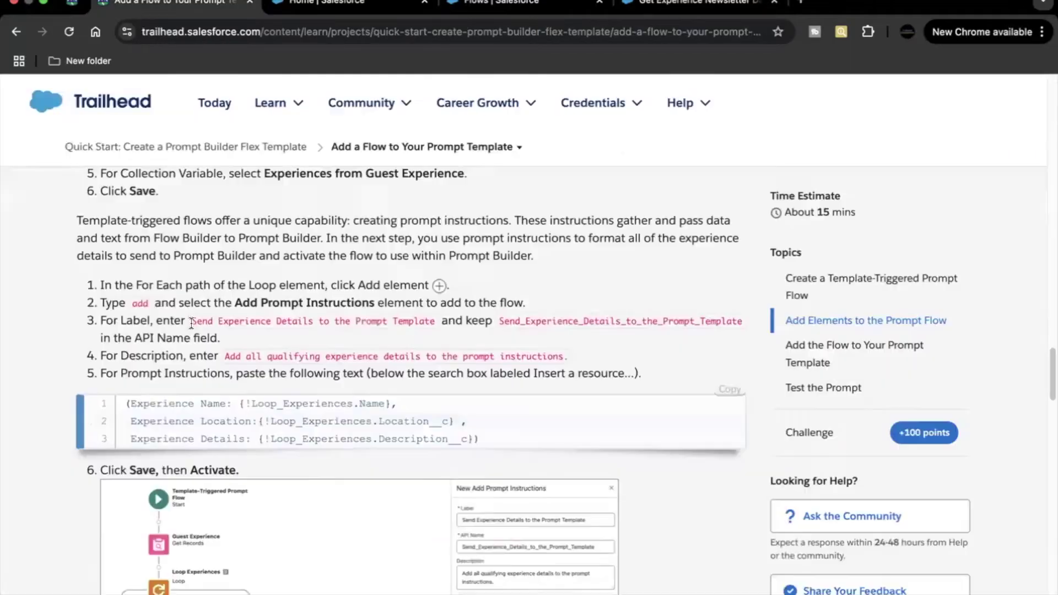
pyautogui.moveTo(193, 319); pyautogui.dragTo(433, 322)
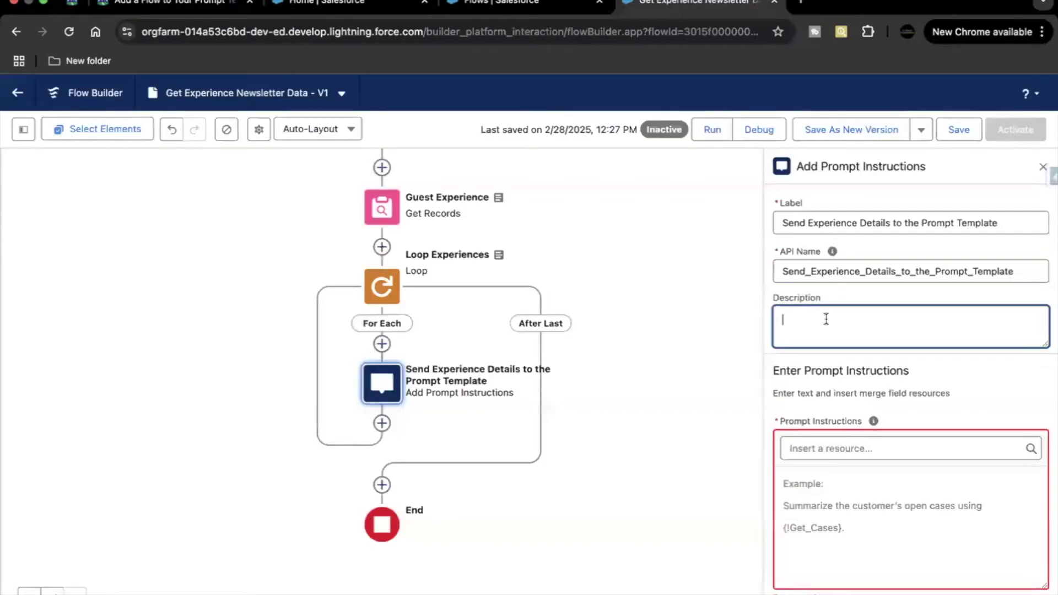
pyautogui.write('Add all qualifying experience details to the prompt instructions')
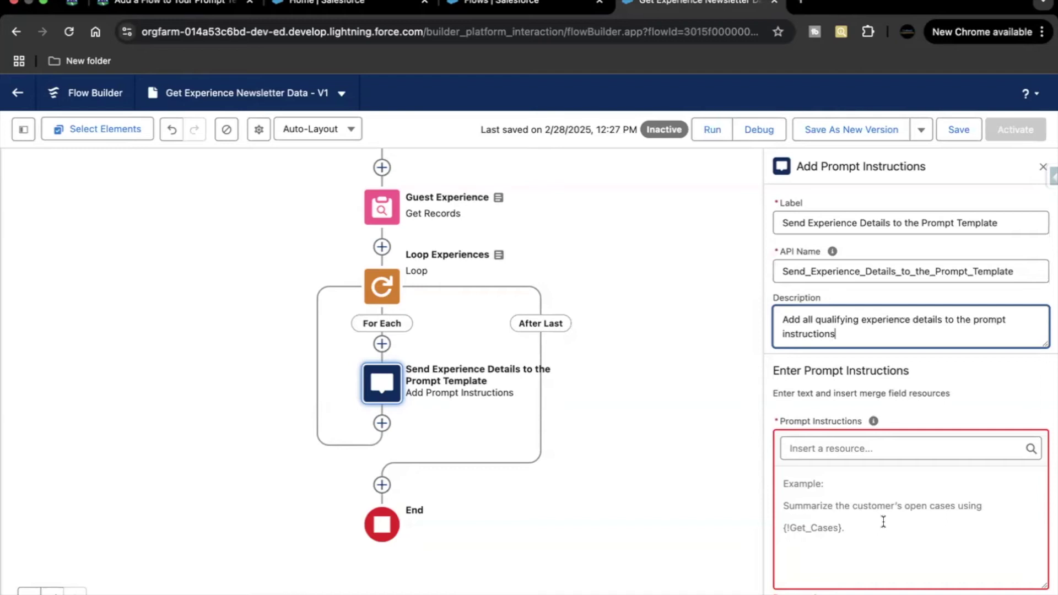
# Copy the tutorial's merge-field text for the prompt instructions.
pyautogui.click(208, 4)
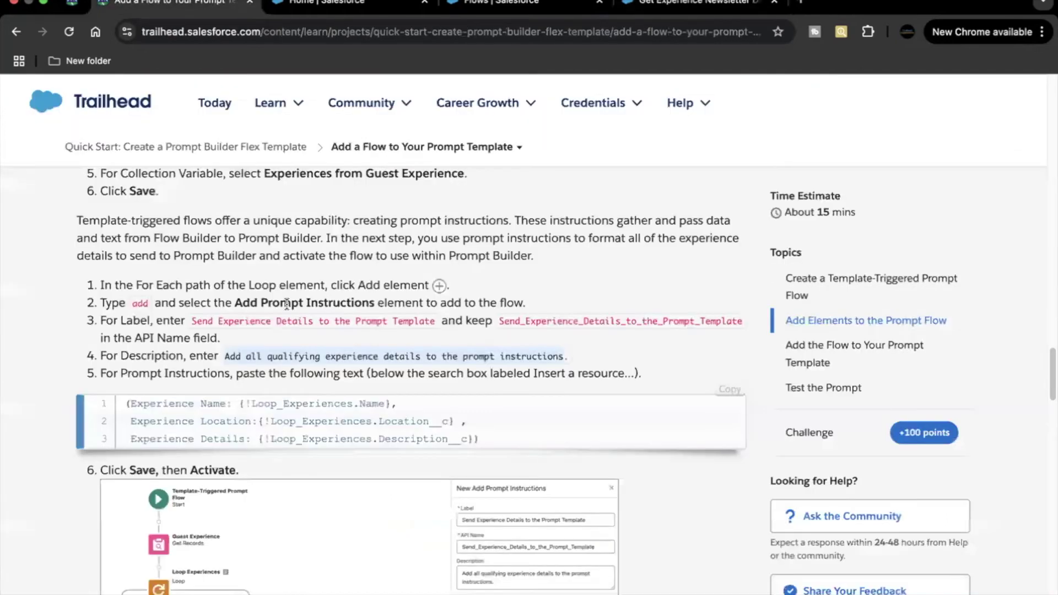
pyautogui.scroll(-1, 291, 323)
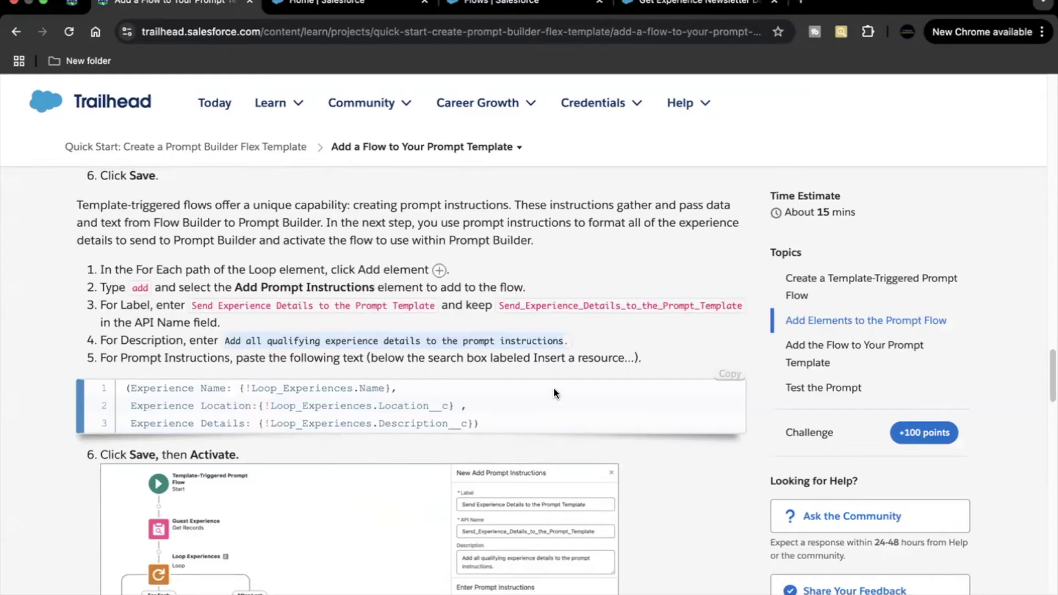
pyautogui.click(729, 374)
pyautogui.click(697, 5)
# Paste the three Loop_Experiences merge-field lines for name, location and details into Prompt Instructions.
pyautogui.click(849, 513)
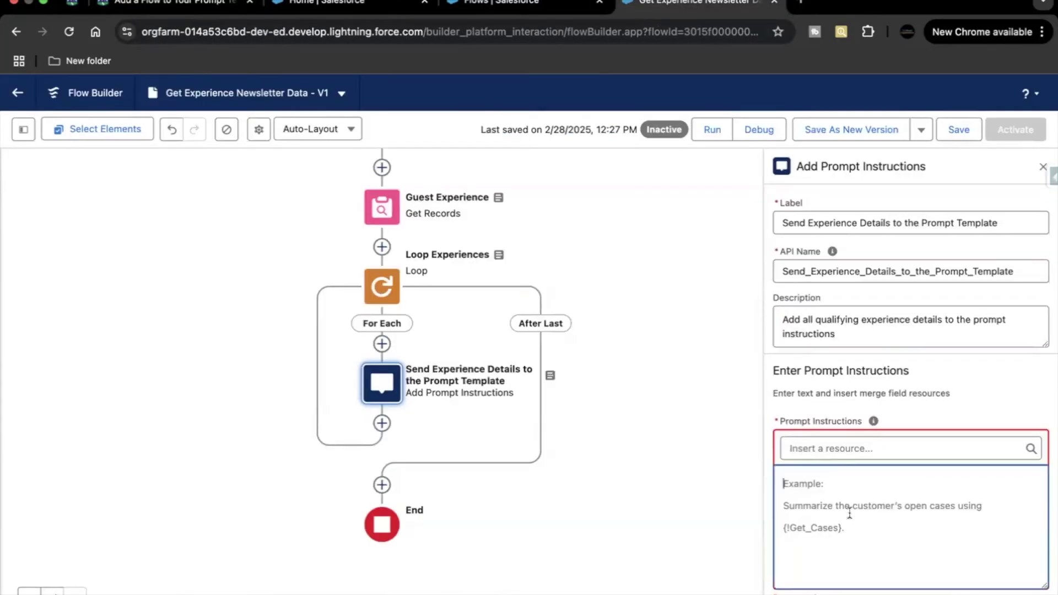
pyautogui.press('super+v')
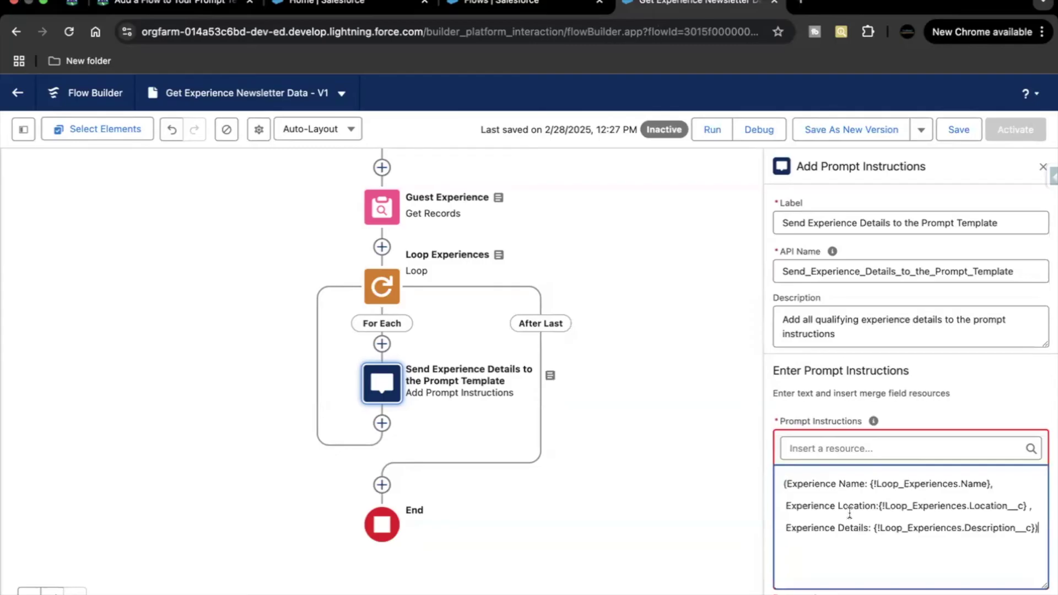
pyautogui.doubleClick(894, 485)
pyautogui.doubleClick(909, 484)
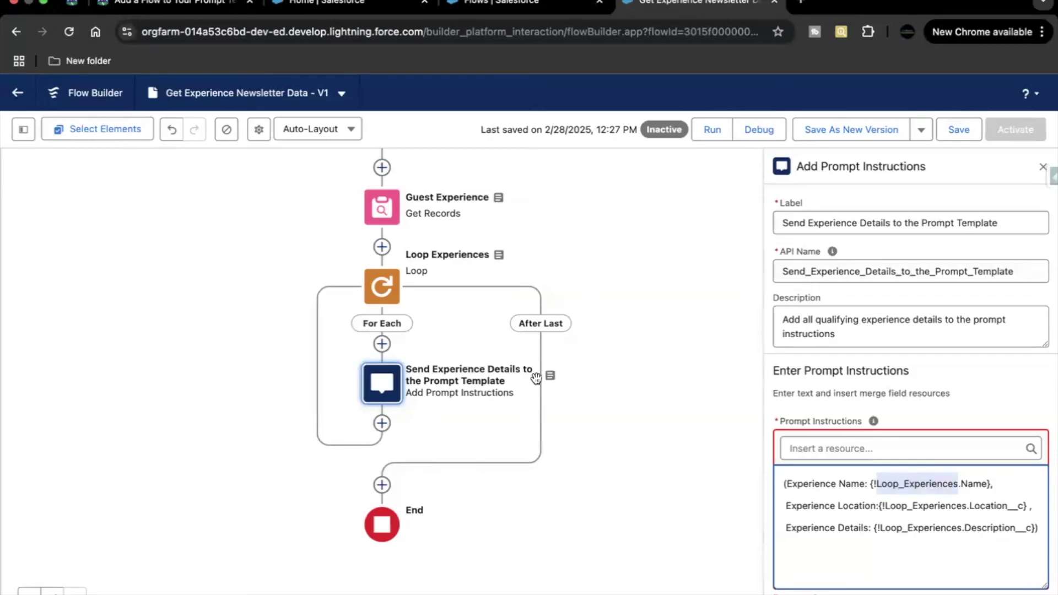
# Browse the current loop item's fields in the resource picker, then review the tutorial's next steps.
pyautogui.click(856, 445)
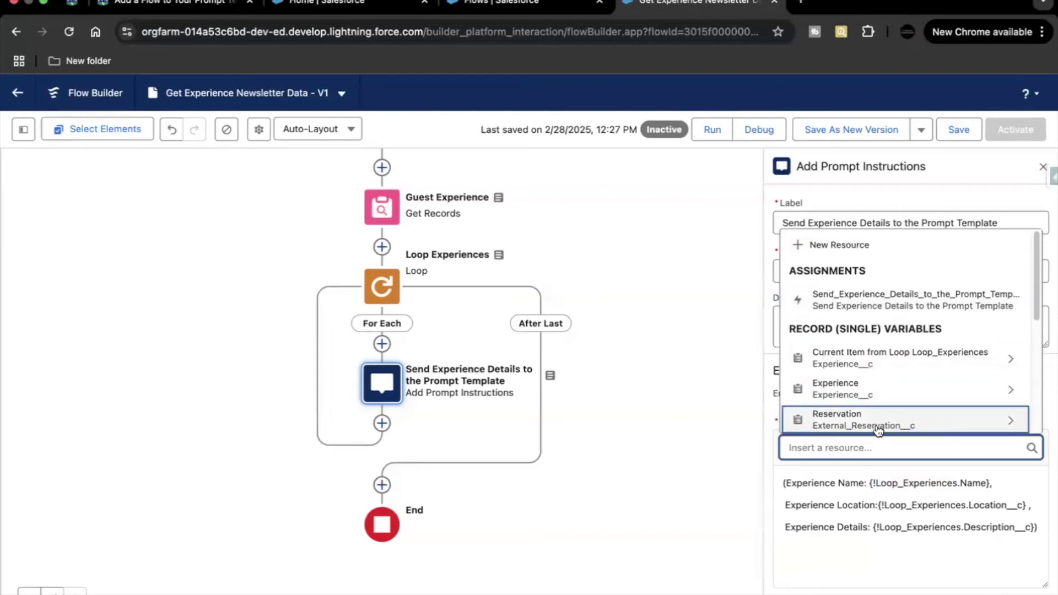
pyautogui.click(862, 360)
pyautogui.moveTo(876, 448); pyautogui.dragTo(791, 444)
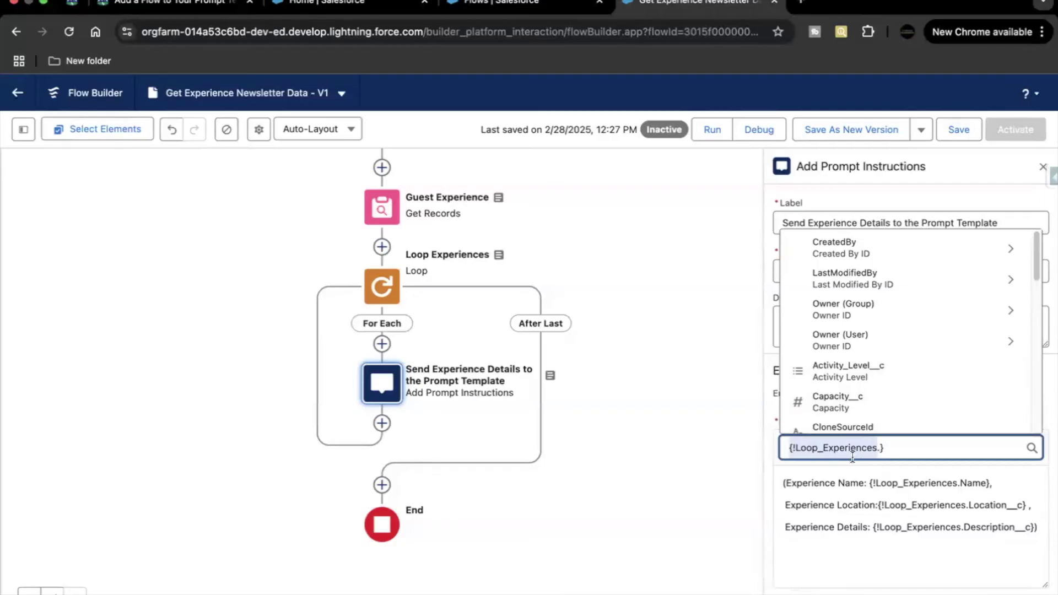
pyautogui.click(905, 447)
pyautogui.press('BackSpace')
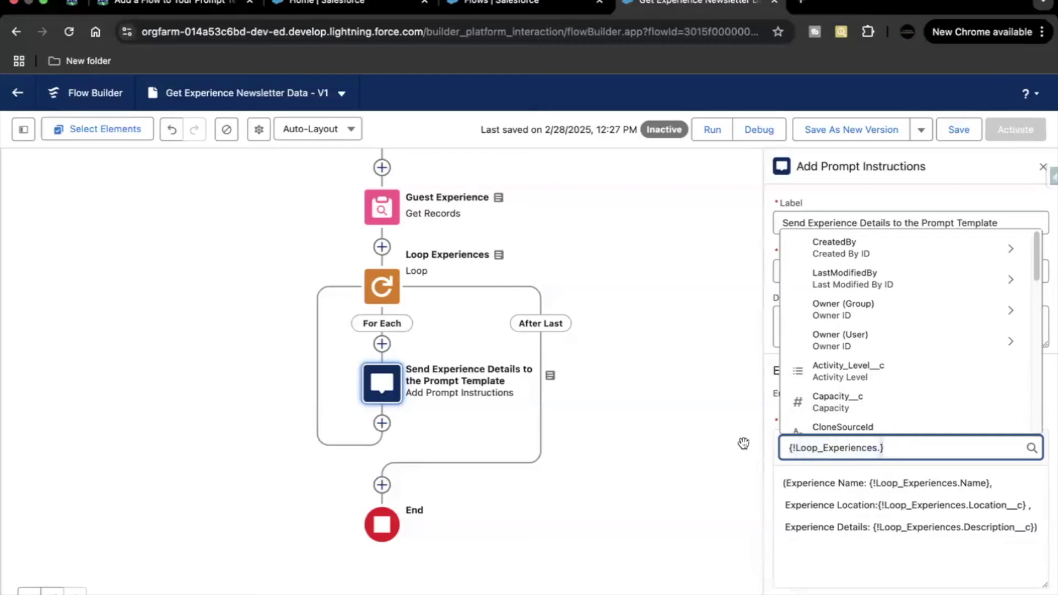
pyautogui.press('Escape')
pyautogui.press('BackSpace')
pyautogui.press('BackSpace')
pyautogui.press('BackSpace')
pyautogui.press('BackSpace')
pyautogui.press('BackSpace')
pyautogui.press('BackSpace')
pyautogui.press('BackSpace')
pyautogui.press('BackSpace')
pyautogui.press('BackSpace')
pyautogui.press('BackSpace')
pyautogui.press('BackSpace')
pyautogui.press('BackSpace')
pyautogui.press('BackSpace')
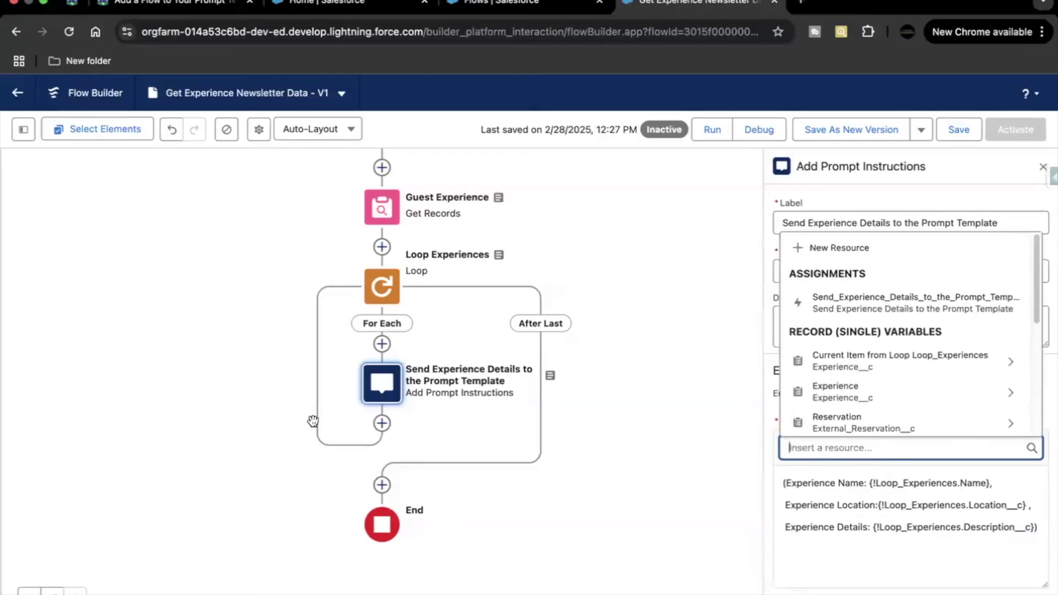
pyautogui.click(190, 11)
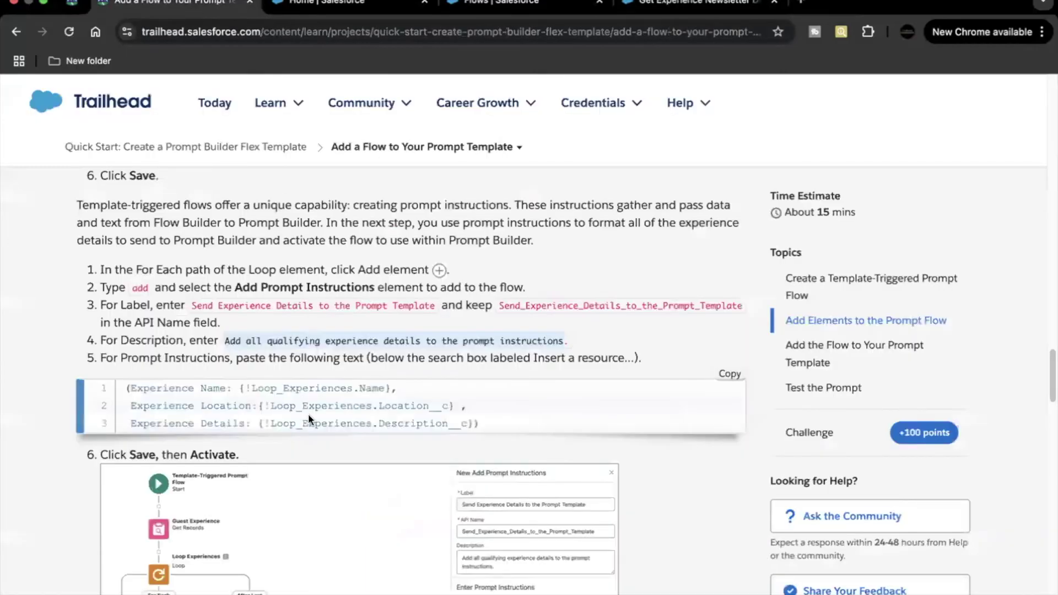
pyautogui.scroll(-5, 308, 414)
pyautogui.scroll(-3, 309, 414)
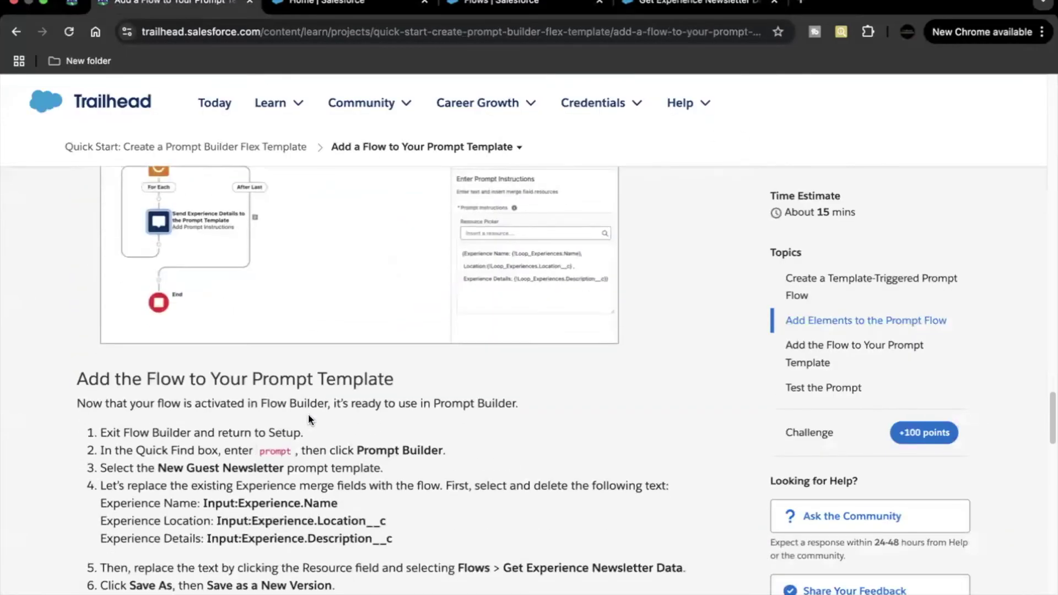
# Save the Get Experience Newsletter Data flow.
pyautogui.scroll(5, 308, 415)
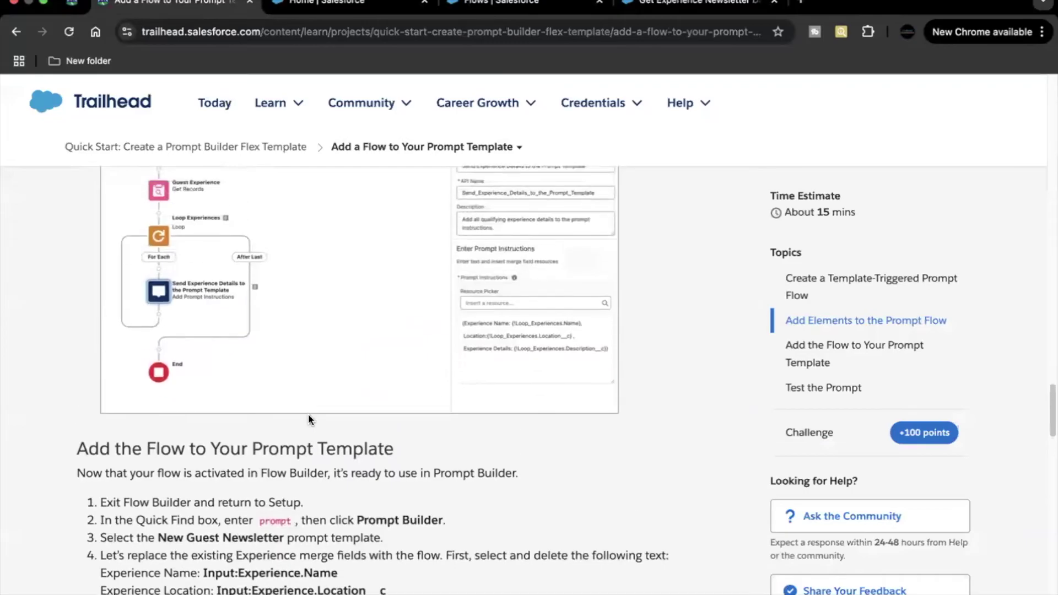
pyautogui.scroll(1, 309, 419)
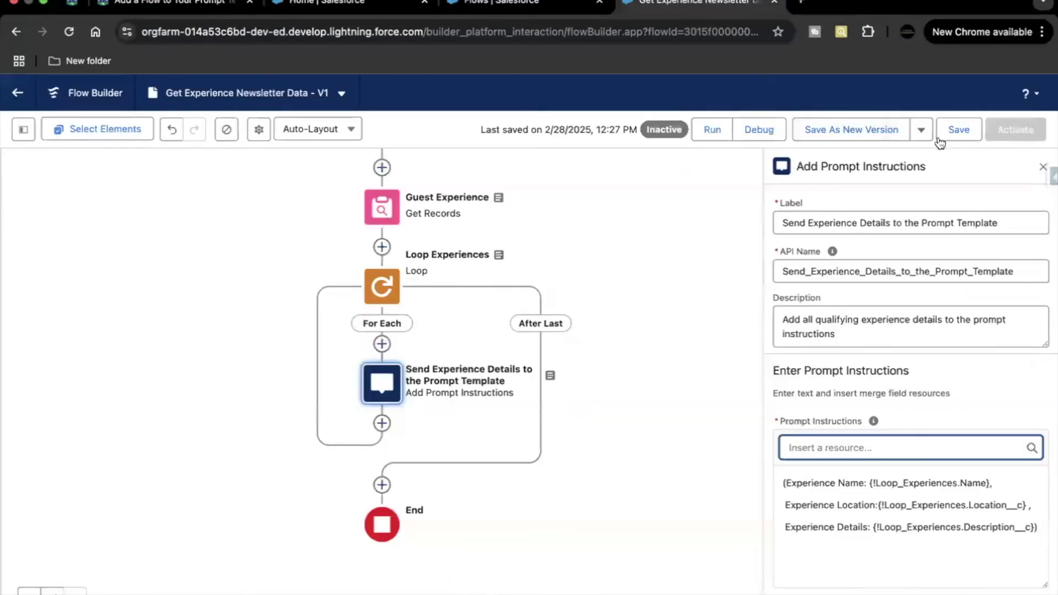
pyautogui.click(958, 130)
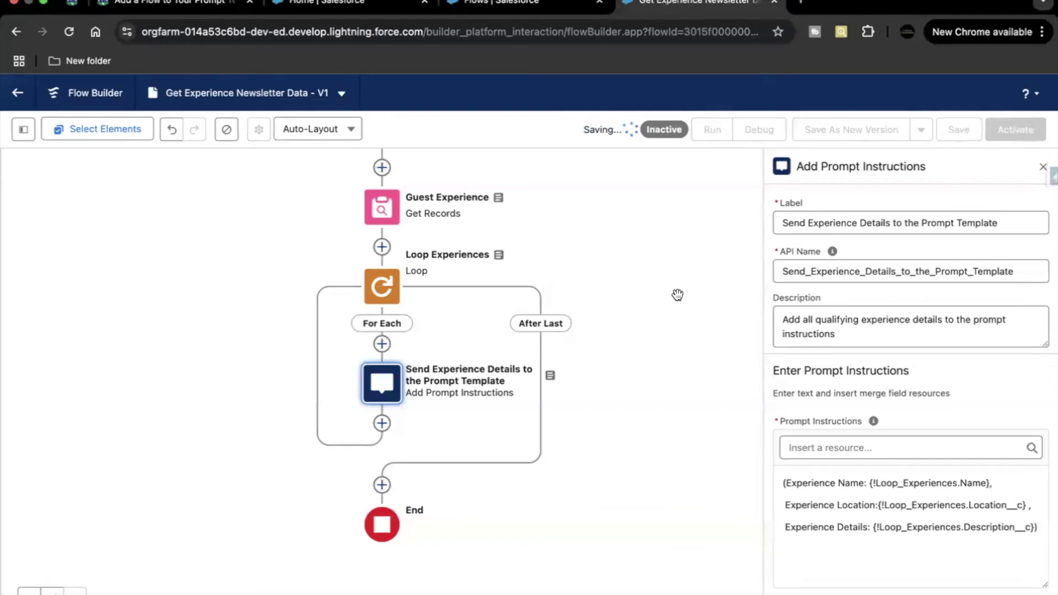
pyautogui.moveTo(677, 296); pyautogui.dragTo(678, 382)
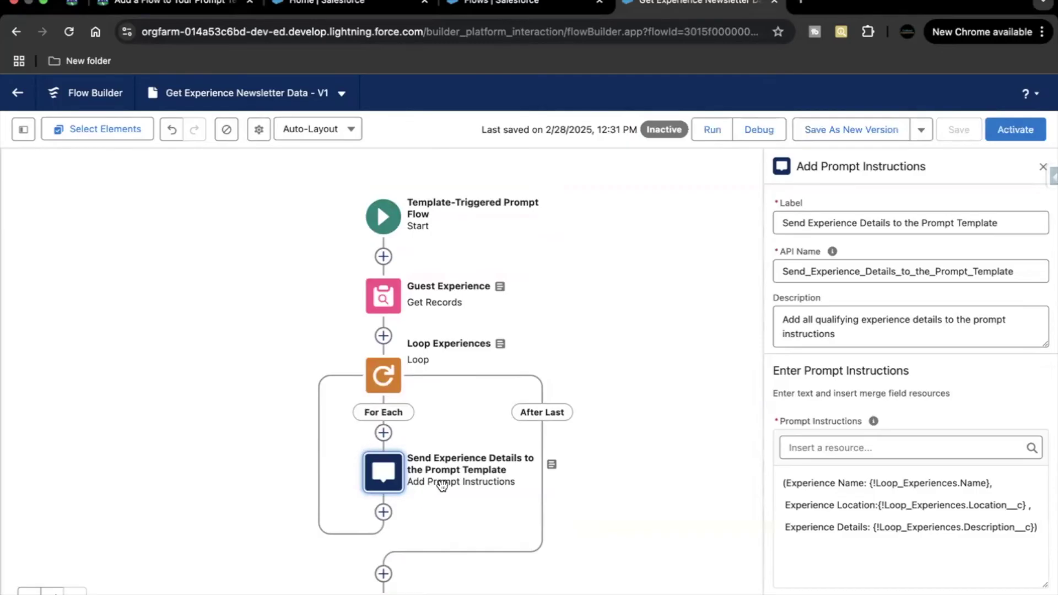
# Activate the flow and return to Setup's Flows page.
pyautogui.click(1015, 129)
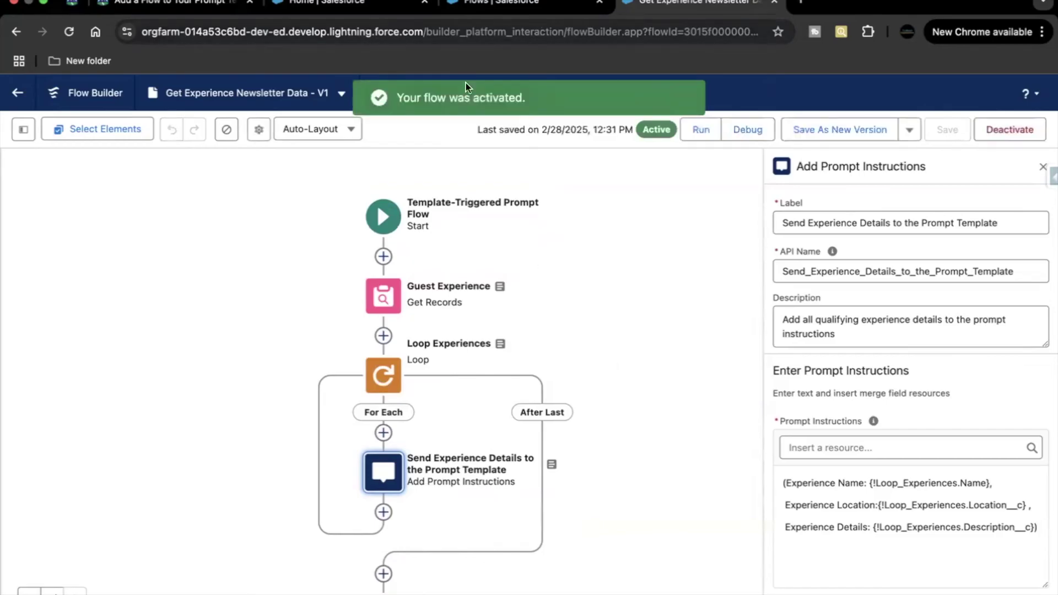
pyautogui.click(168, 7)
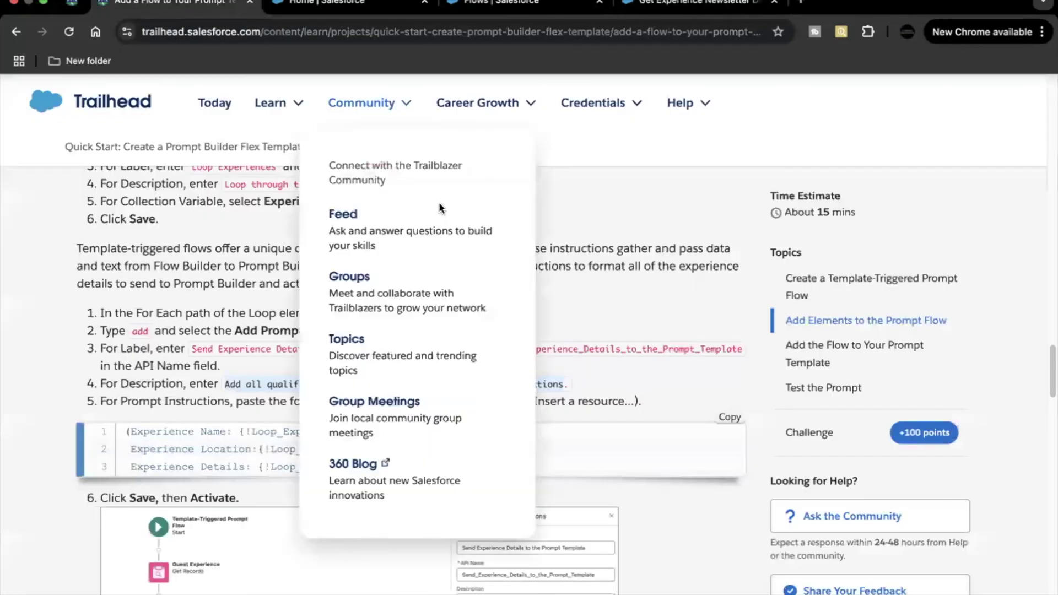
pyautogui.click(474, 147)
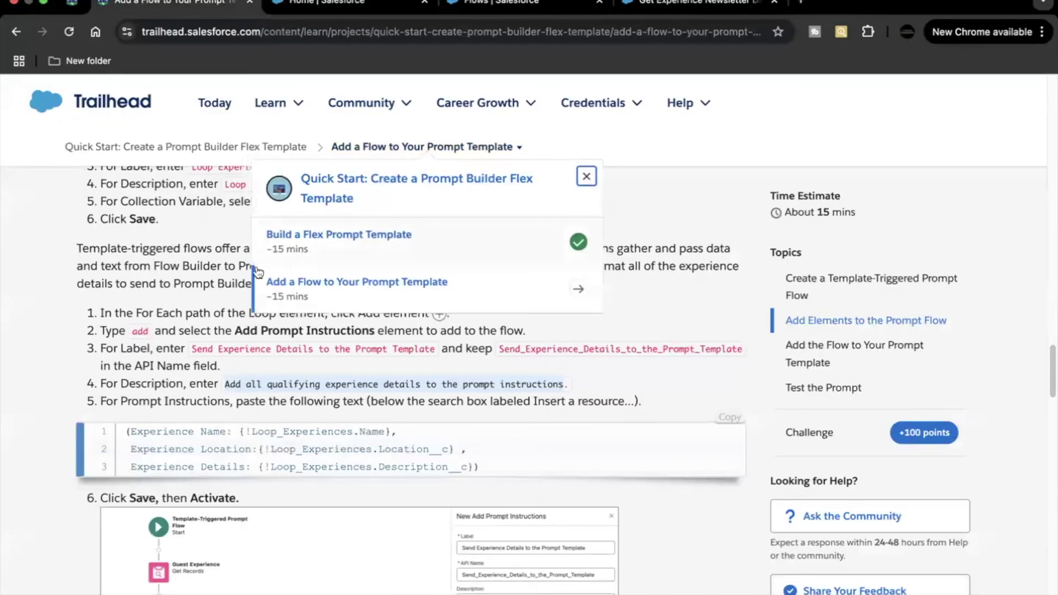
pyautogui.click(694, 6)
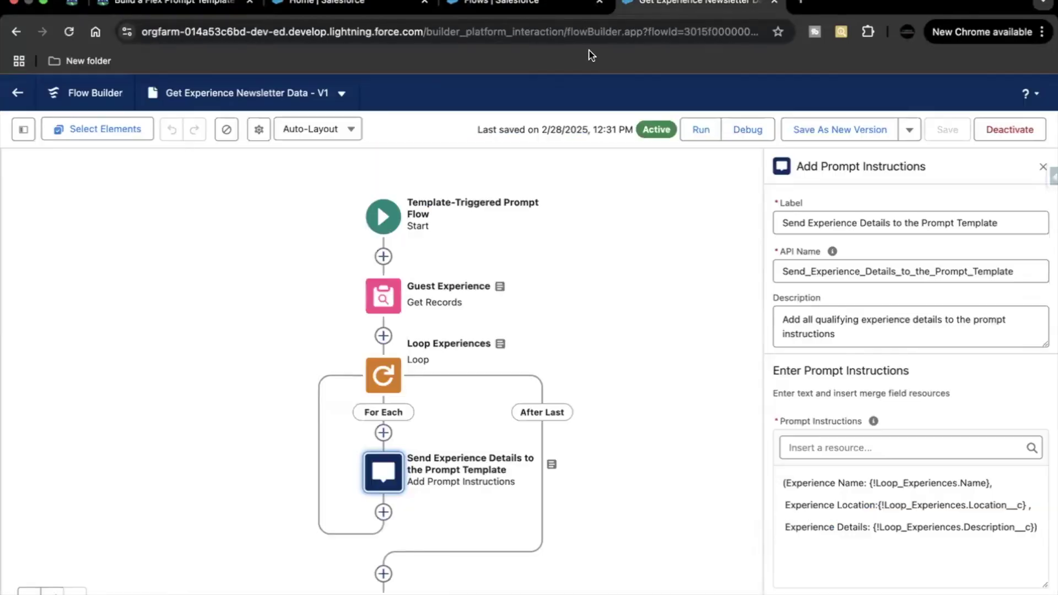
pyautogui.click(545, 10)
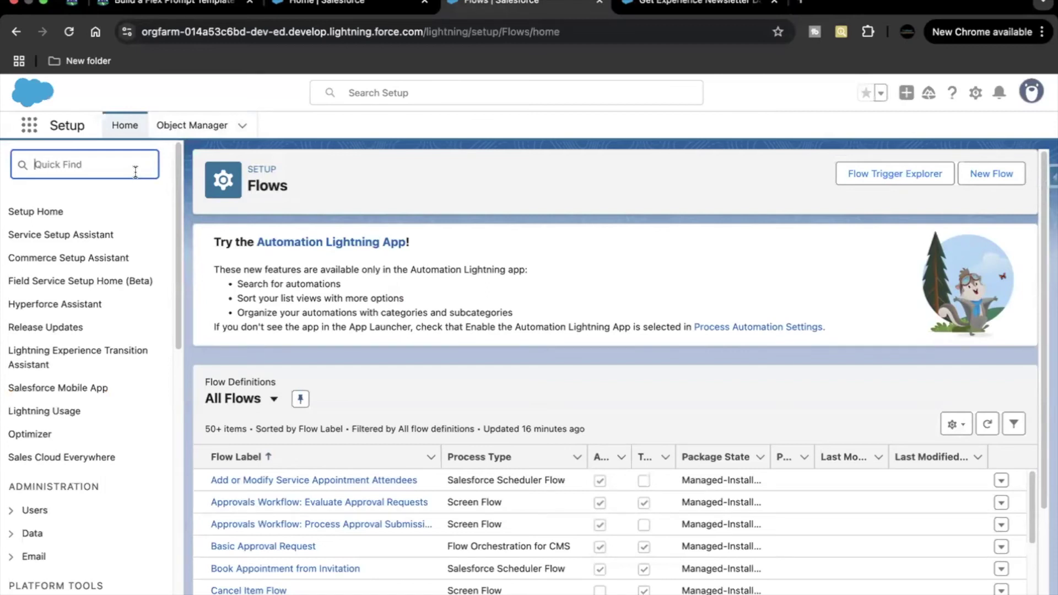
# Find Prompt Builder via Quick Find 'promp' in a new tab and open the New Guest Newsletter template.
pyautogui.write('promp')
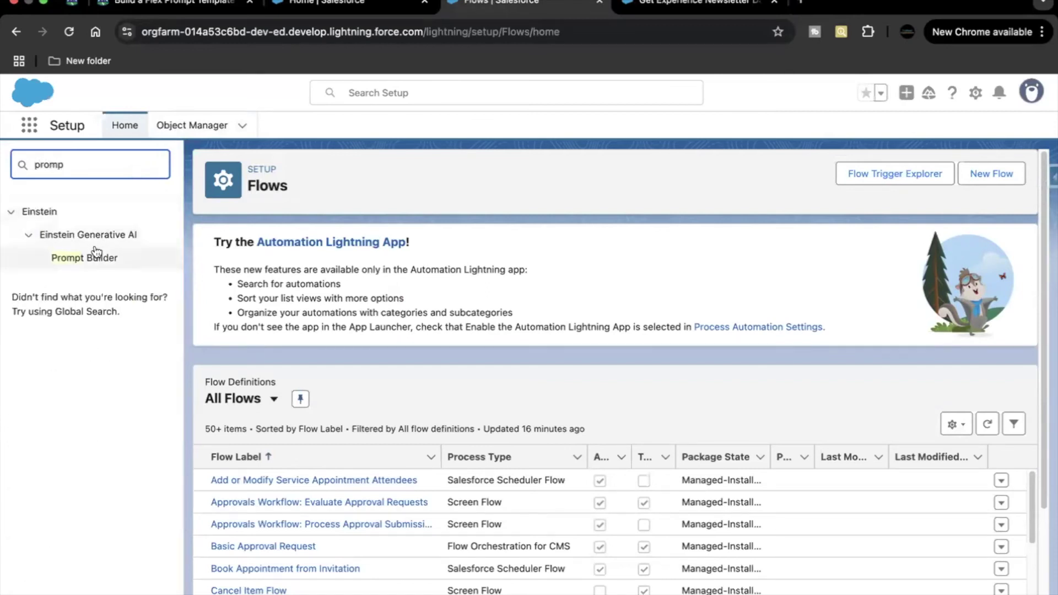
pyautogui.rightClick(95, 261)
pyautogui.click(108, 261)
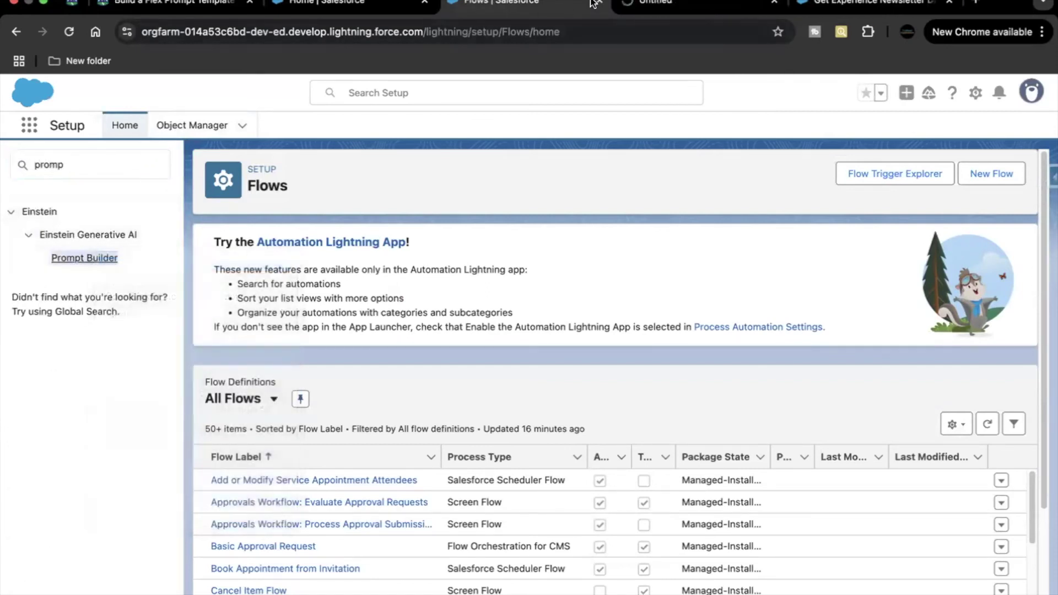
pyautogui.hotkey('ctrl', 'Tab')
pyautogui.scroll(-1, 341, 386)
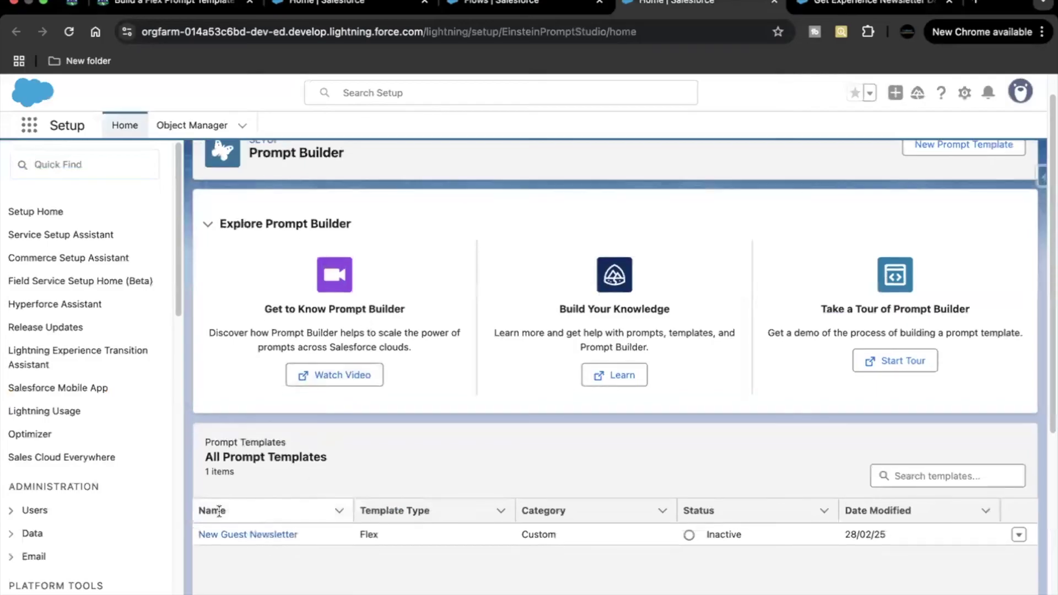
pyautogui.click(268, 537)
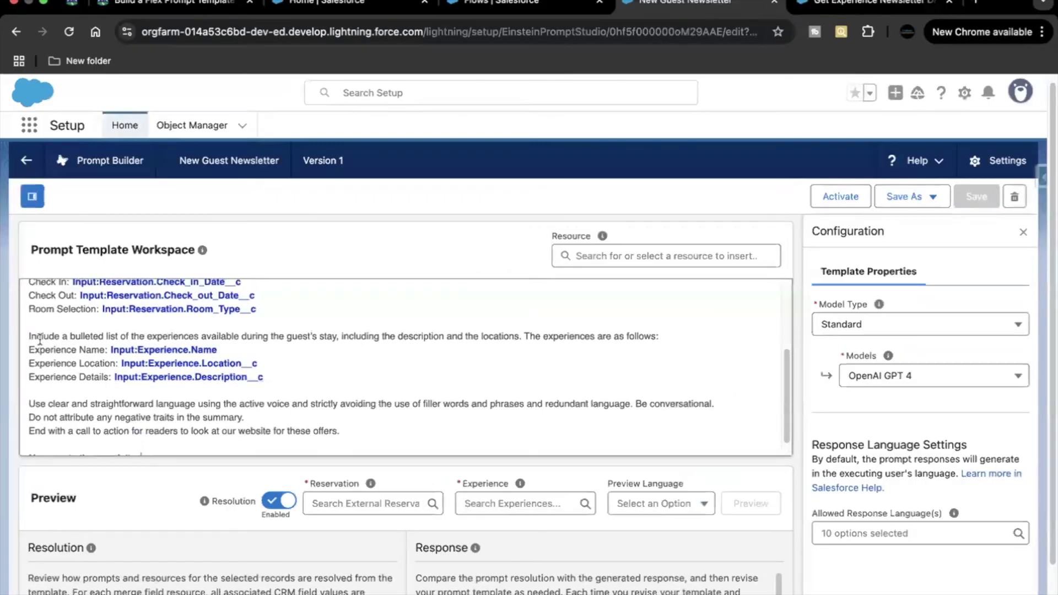
# Select the Experience Name, Location and Details merge-field lines in the template's instructions.
pyautogui.moveTo(26, 348); pyautogui.dragTo(276, 388)
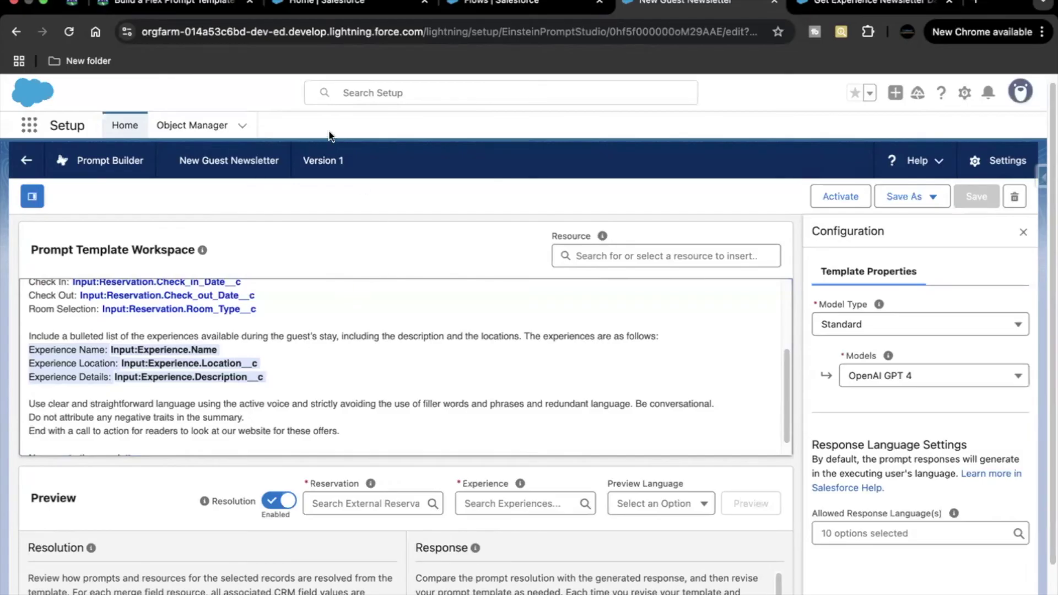
pyautogui.click(168, 4)
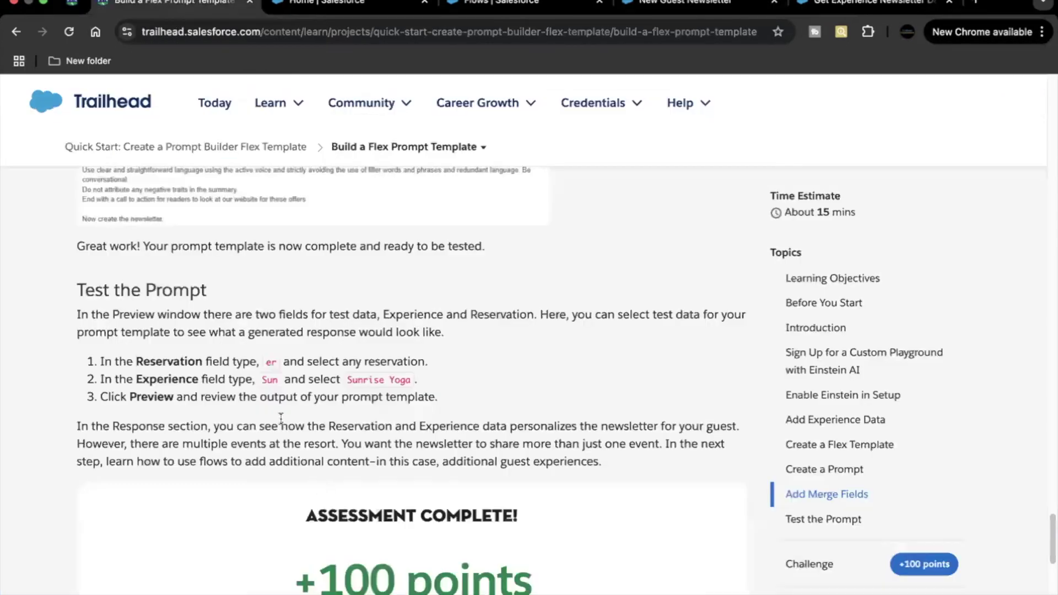
pyautogui.scroll(6, 293, 446)
pyautogui.scroll(2, 280, 417)
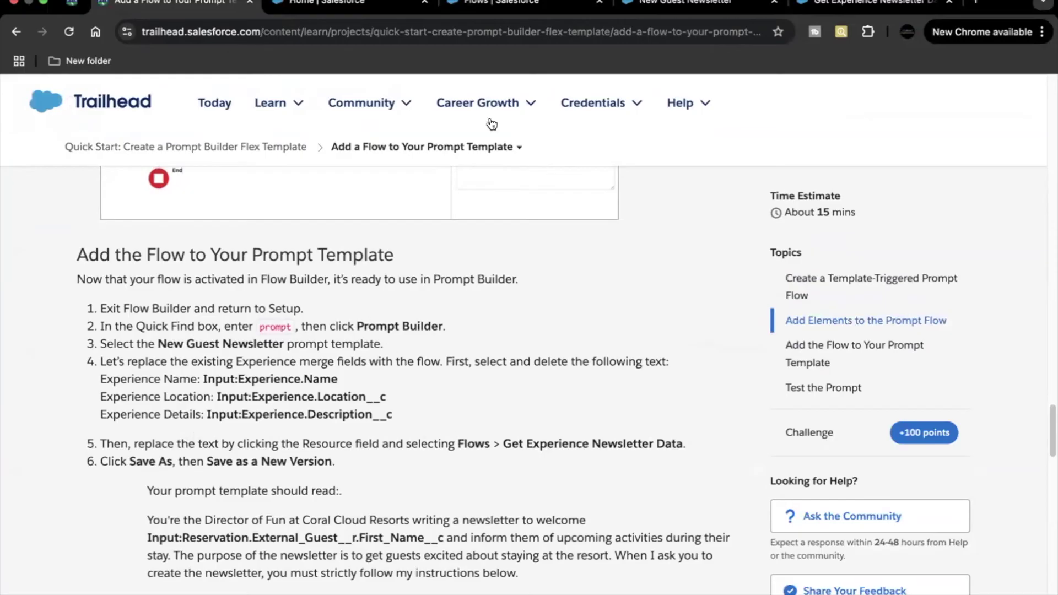
pyautogui.click(744, 2)
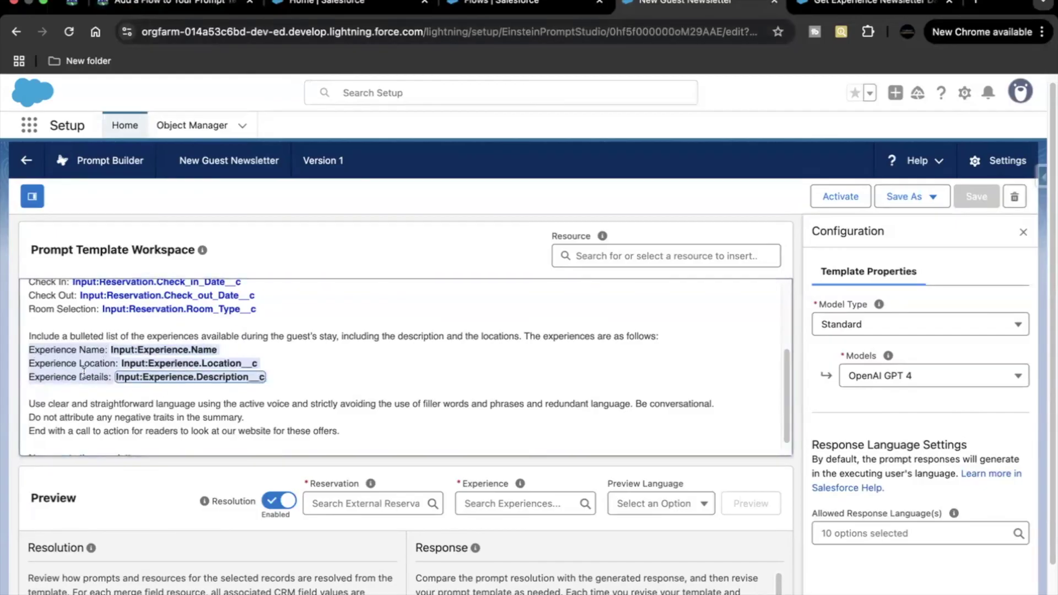
# Insert the Flow: Get_Experience_Newsletter_Data resource and delete the three Experience merge-field lines.
pyautogui.click(599, 257)
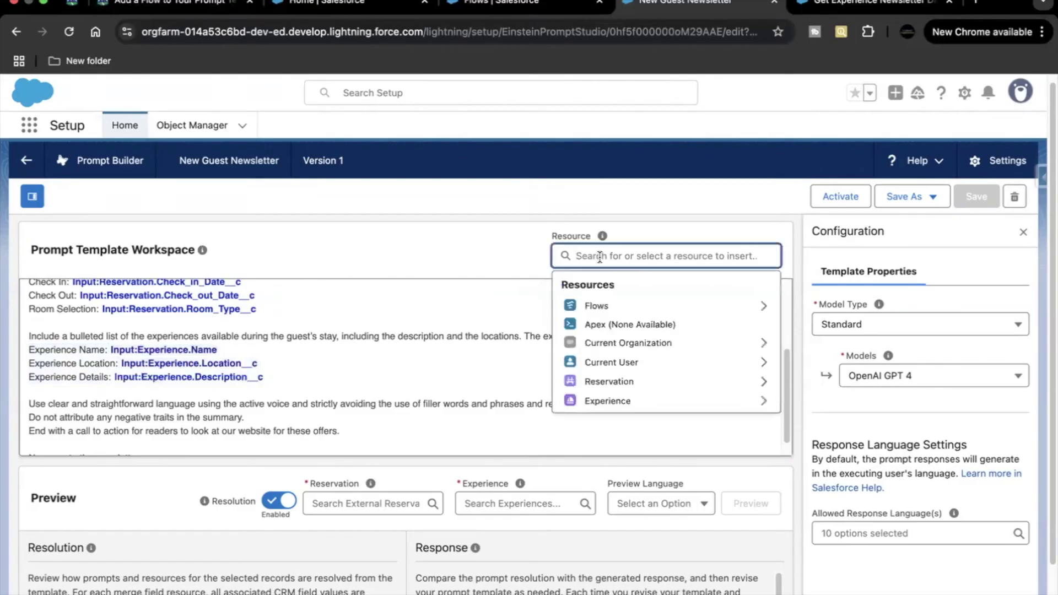
pyautogui.click(596, 305)
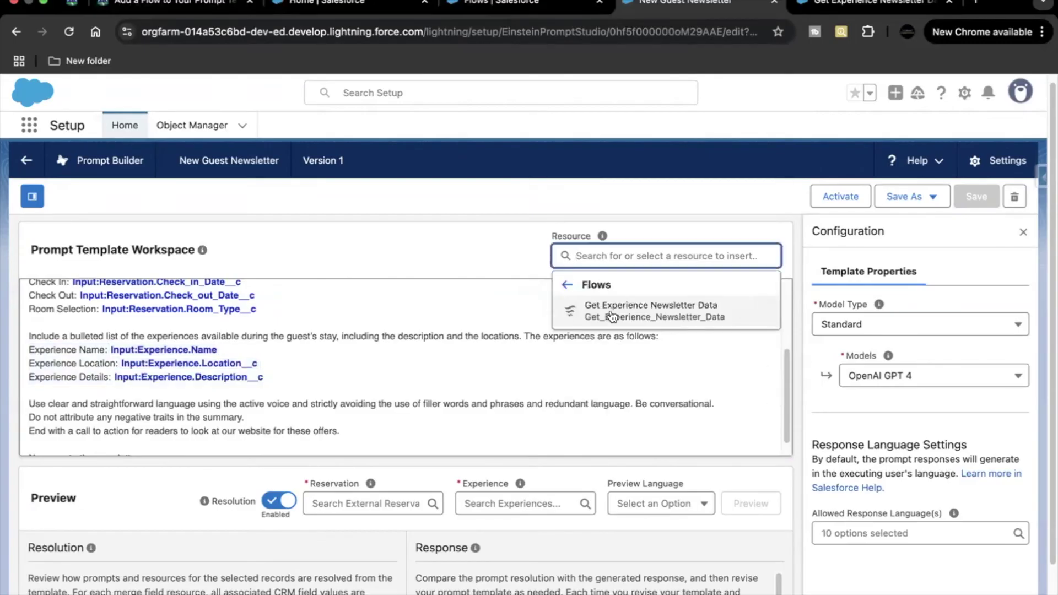
pyautogui.click(611, 315)
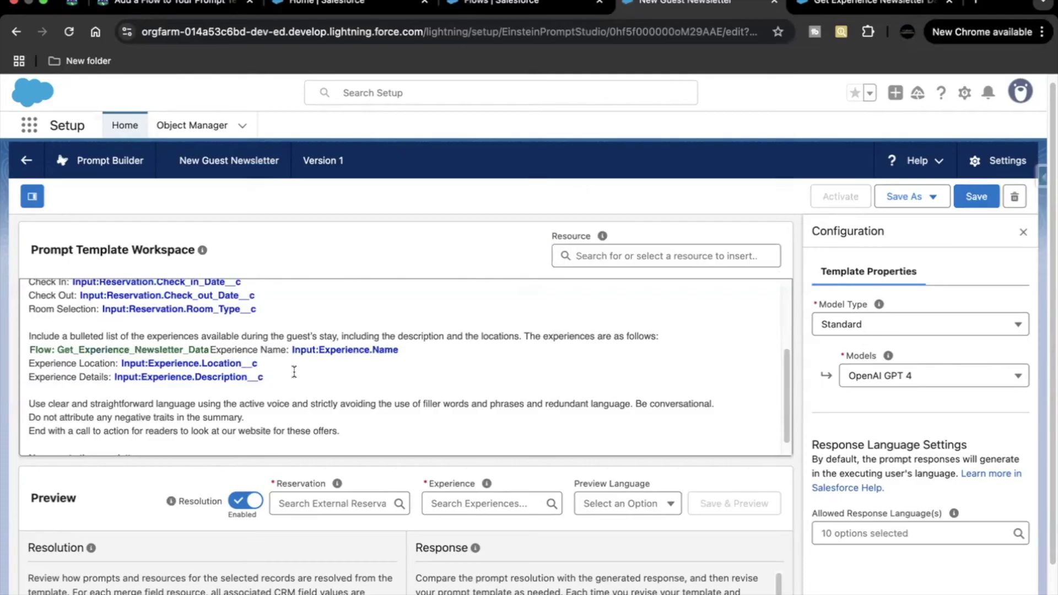
pyautogui.moveTo(217, 347); pyautogui.dragTo(275, 377)
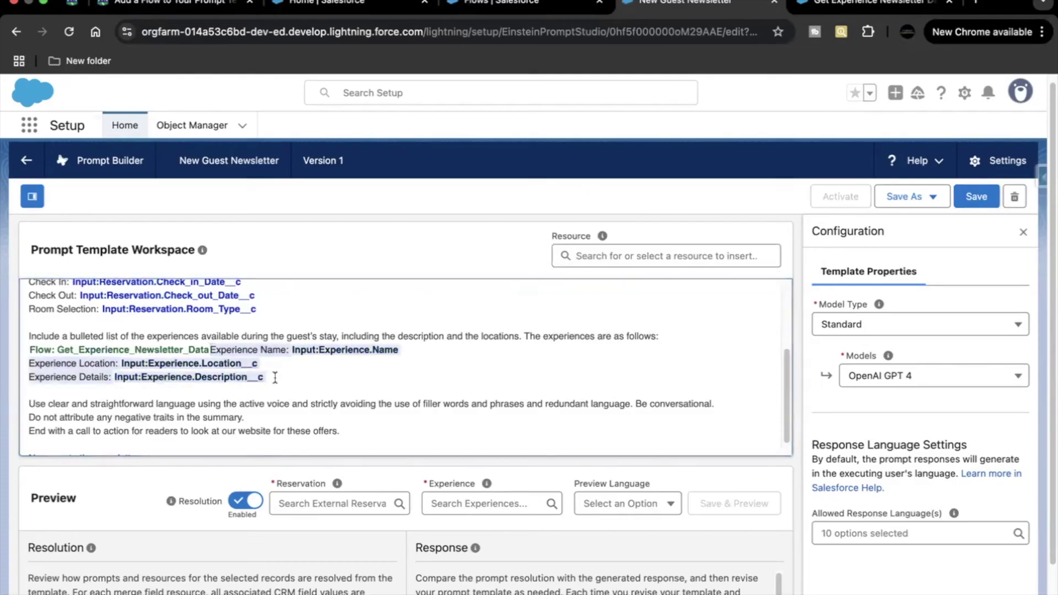
pyautogui.press('BackSpace')
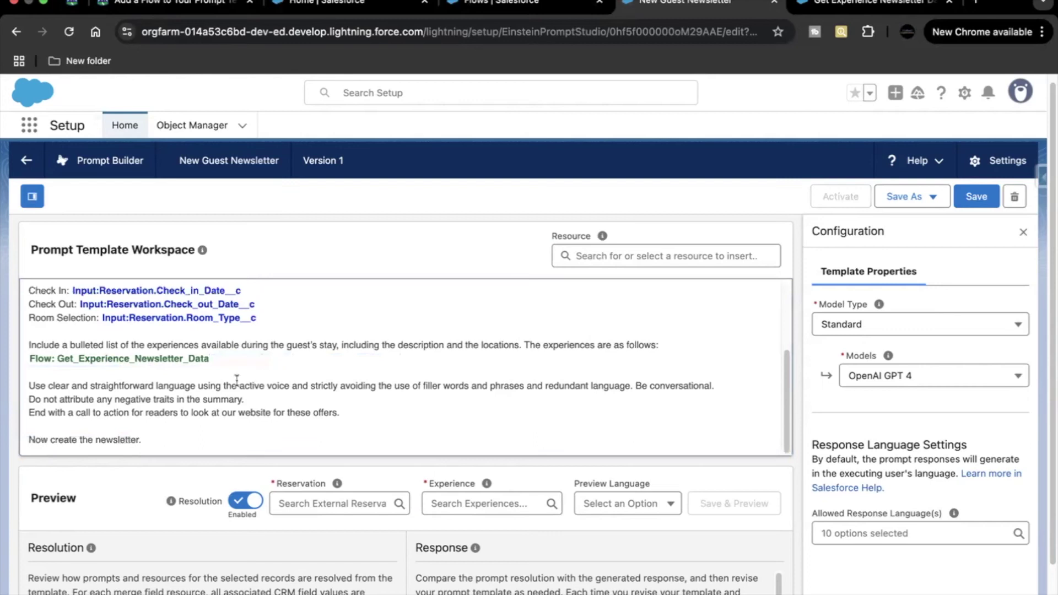
pyautogui.click(31, 363)
pyautogui.moveTo(31, 364); pyautogui.dragTo(215, 364)
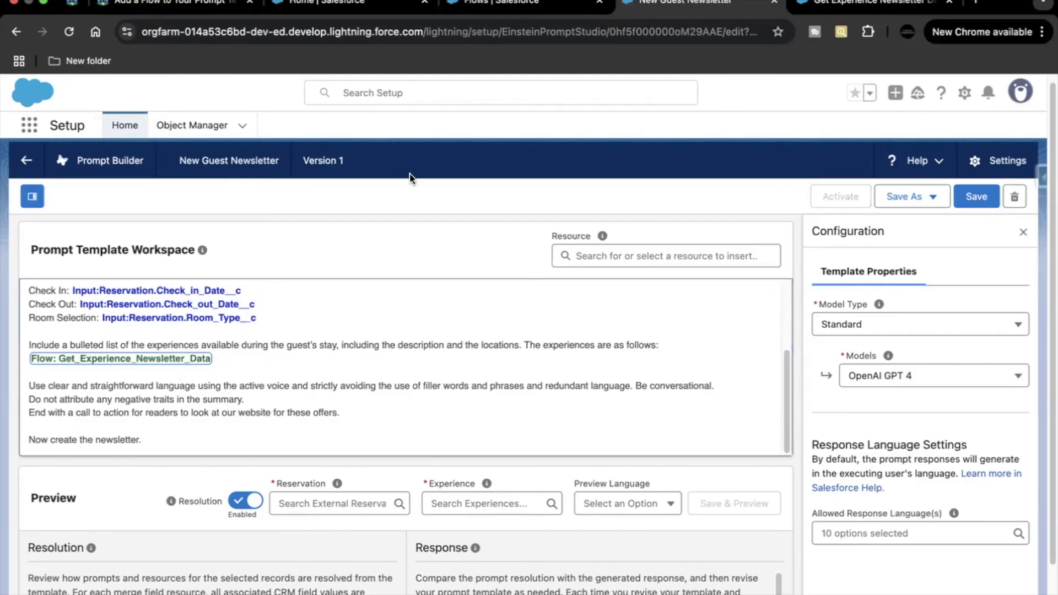
pyautogui.click(870, 3)
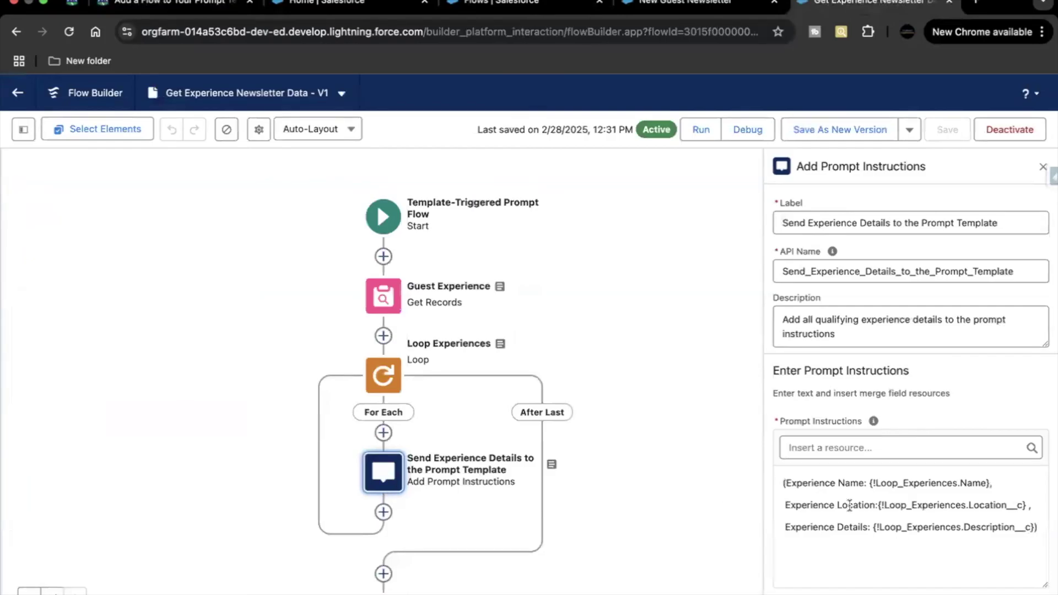
pyautogui.moveTo(786, 484); pyautogui.dragTo(1035, 531)
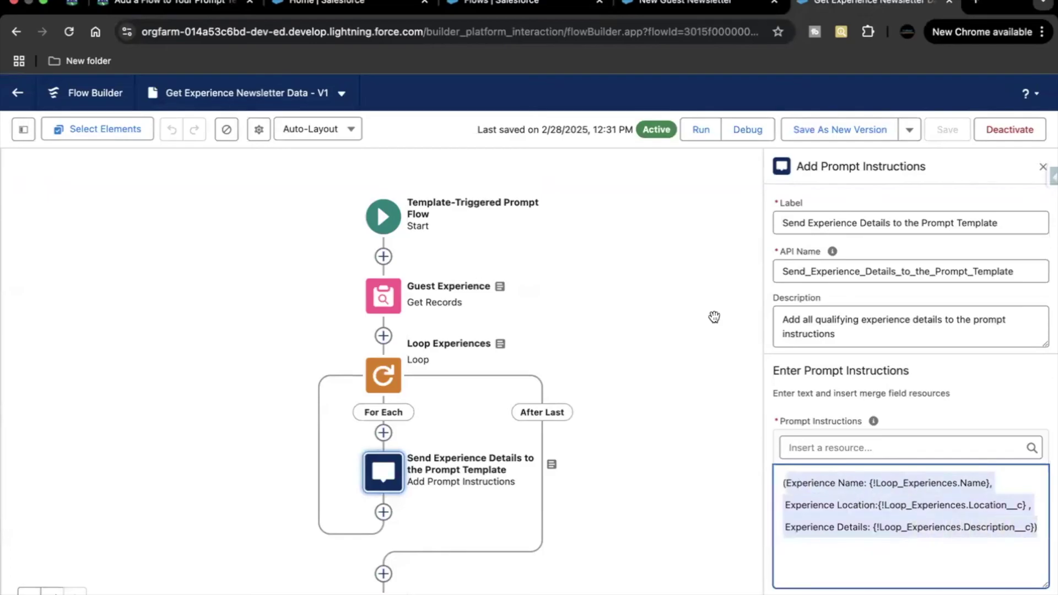
pyautogui.click(673, 12)
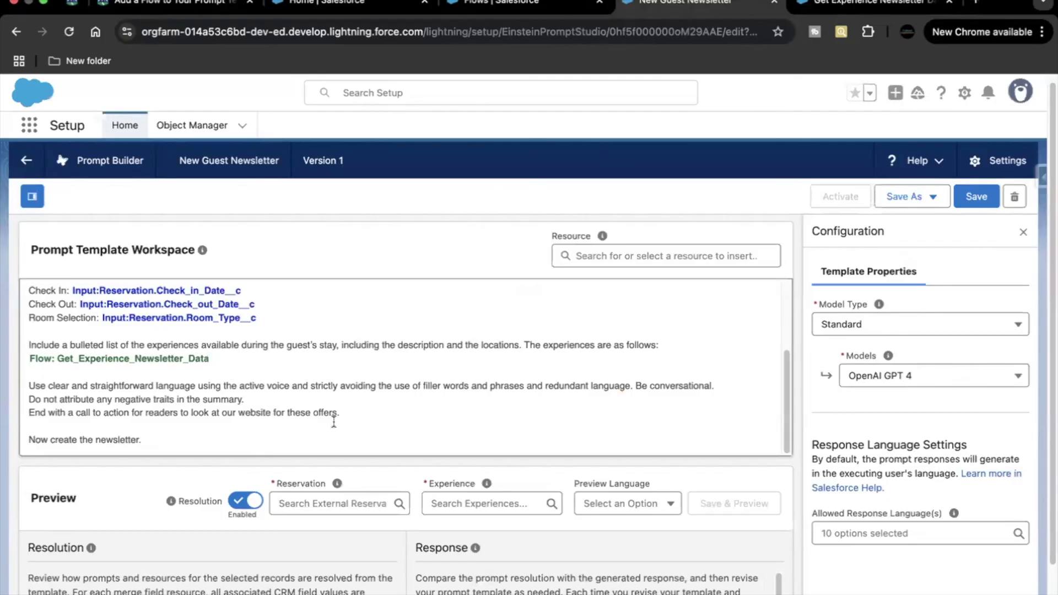
# Choose the first 'er' reservation and the Sunrise Yoga experience as preview records.
pyautogui.scroll(-2, 333, 421)
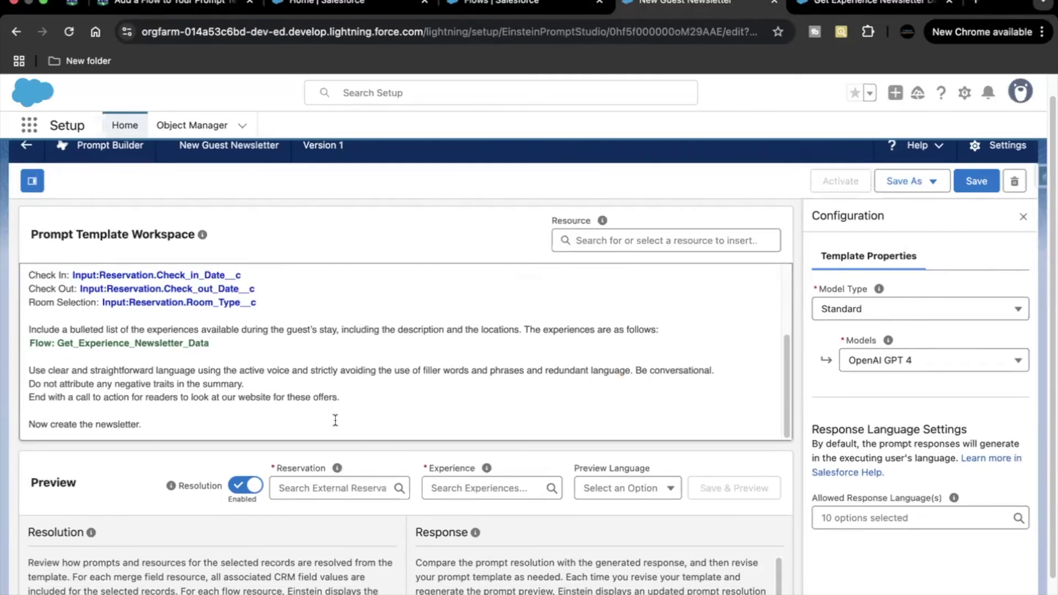
pyautogui.click(324, 487)
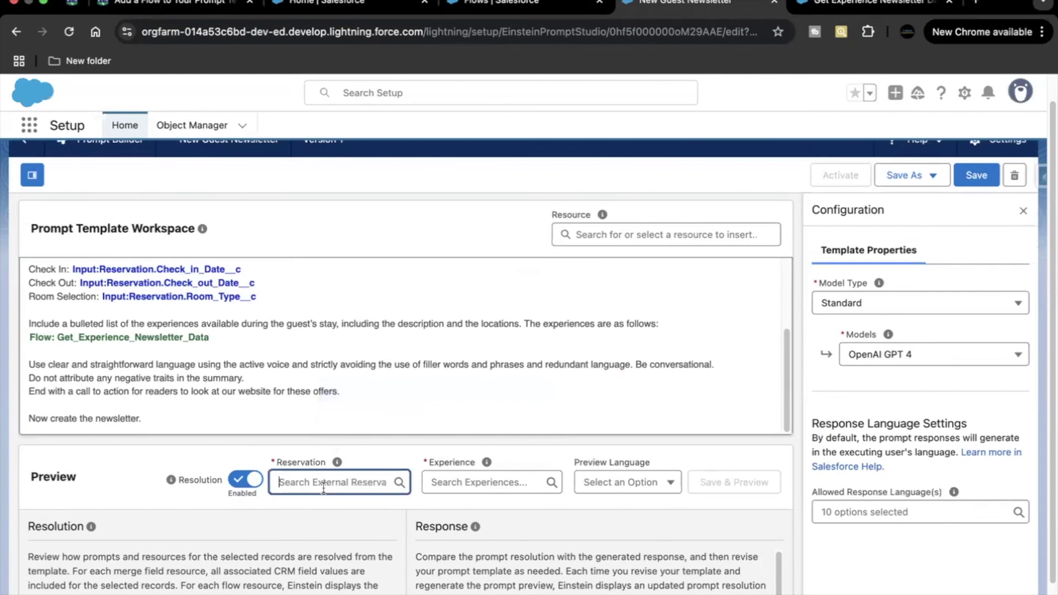
pyautogui.write('ex')
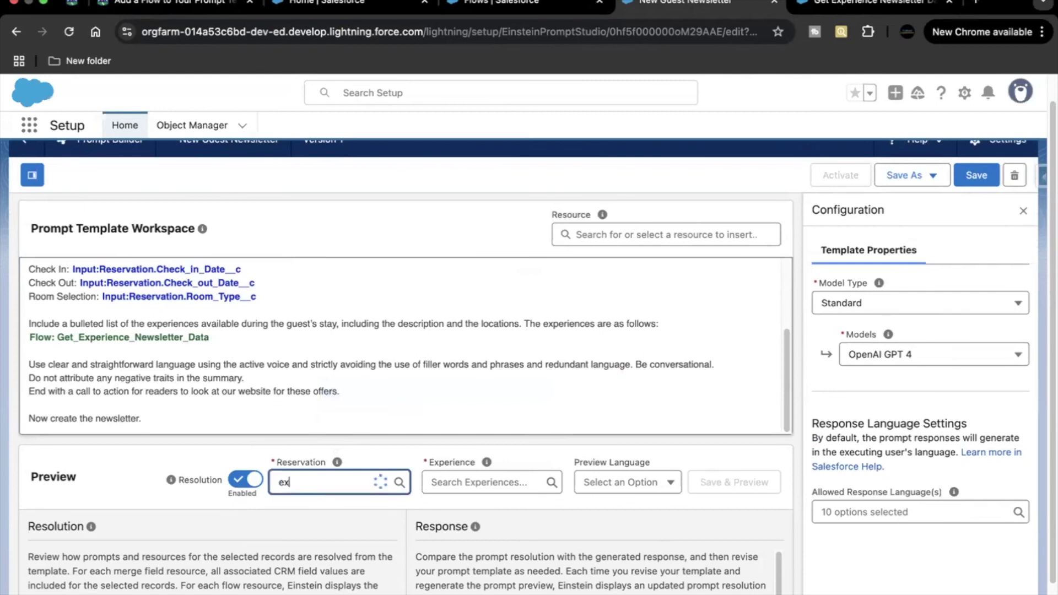
pyautogui.press('BackSpace')
pyautogui.write('r')
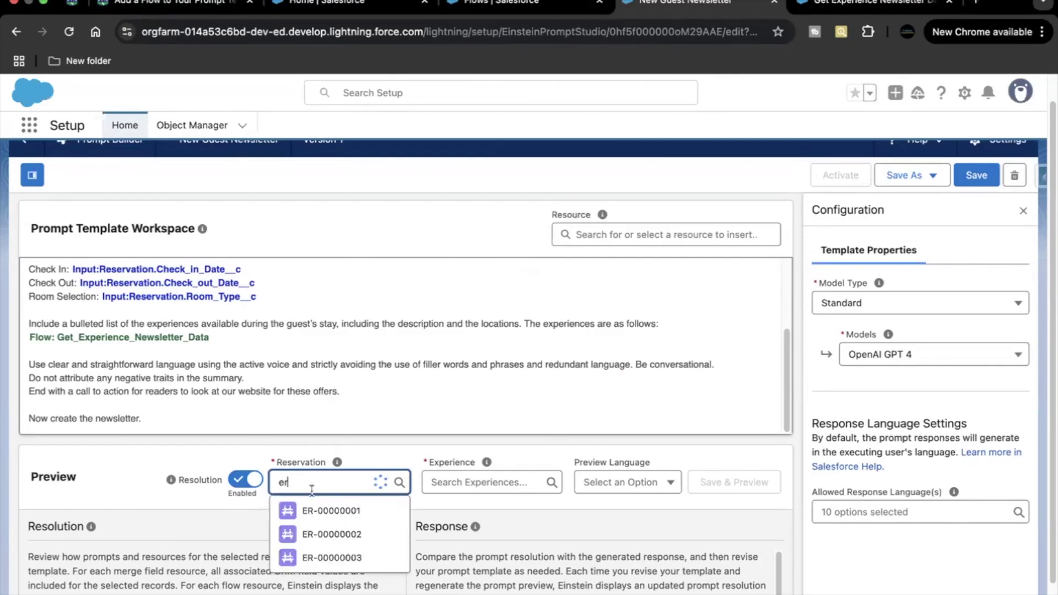
pyautogui.click(310, 515)
pyautogui.click(451, 480)
pyautogui.write('su')
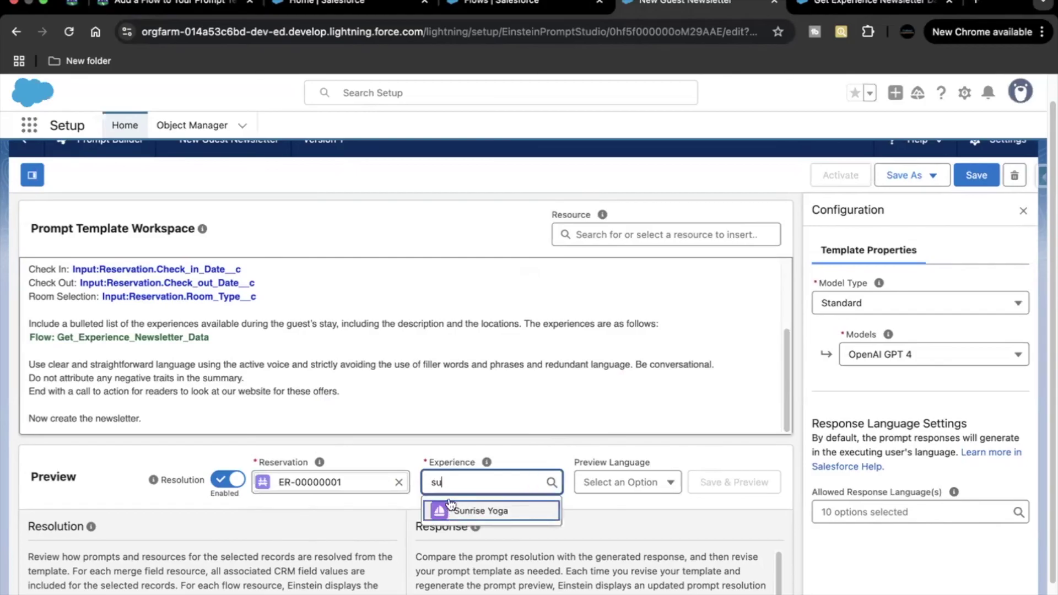
pyautogui.press('BackSpace')
pyautogui.press('BackSpace')
pyautogui.write('sun')
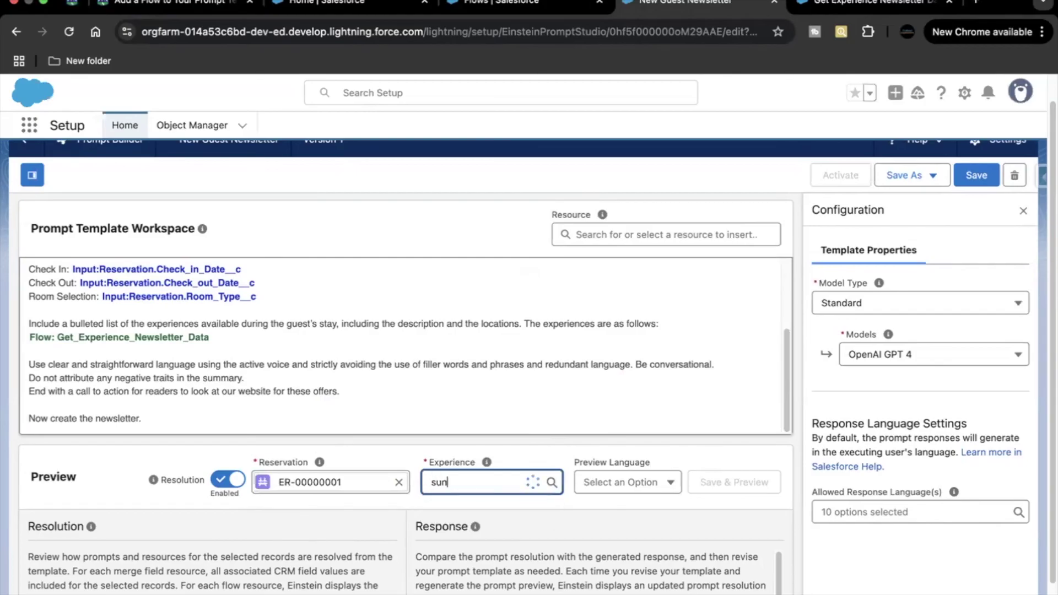
pyautogui.click(445, 503)
# Save the template and generate the newsletter preview, then review the response.
pyautogui.scroll(-1, 444, 503)
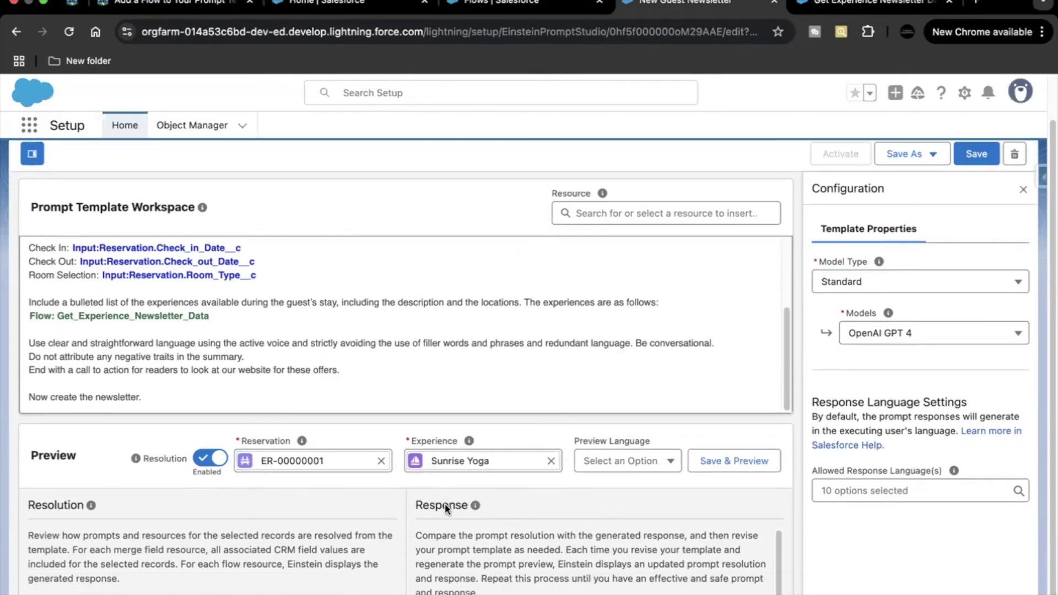
pyautogui.click(695, 466)
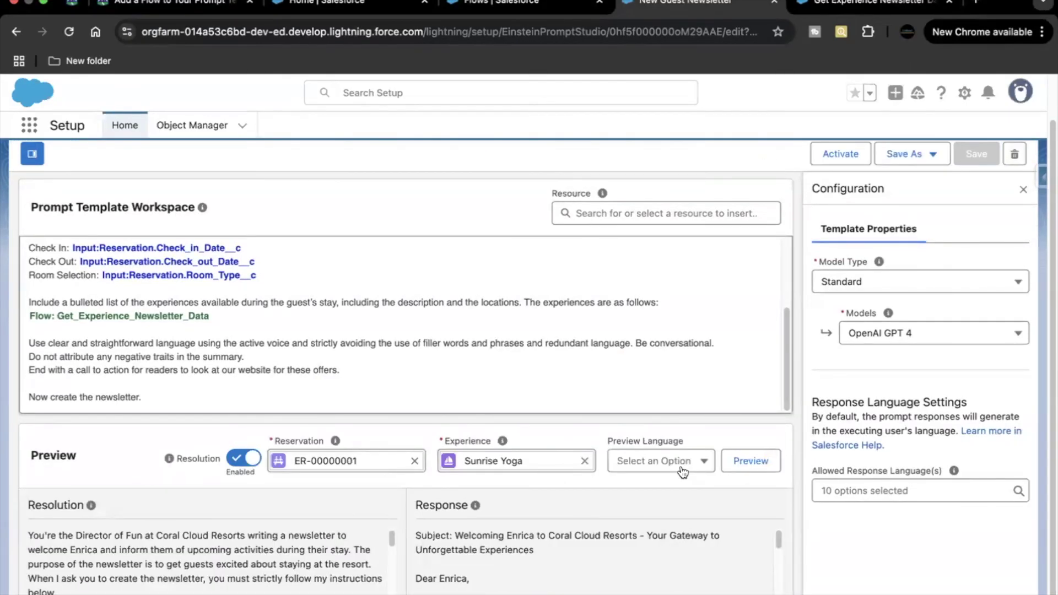
pyautogui.scroll(-3, 481, 564)
pyautogui.scroll(-6, 481, 564)
pyautogui.scroll(1, 480, 563)
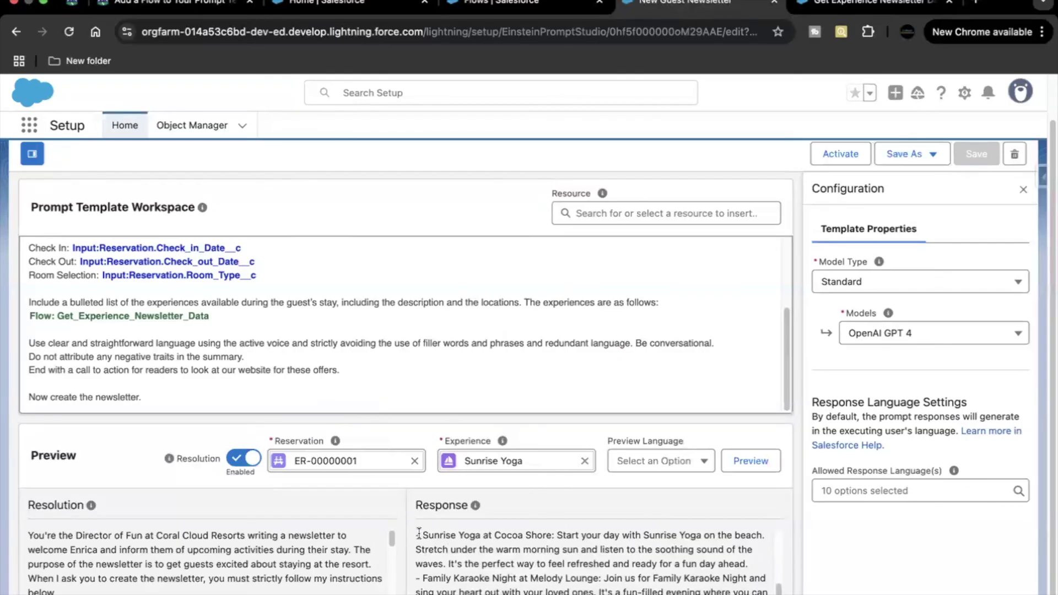
pyautogui.moveTo(419, 533); pyautogui.dragTo(639, 579)
pyautogui.click(639, 578)
pyautogui.scroll(-2, 639, 579)
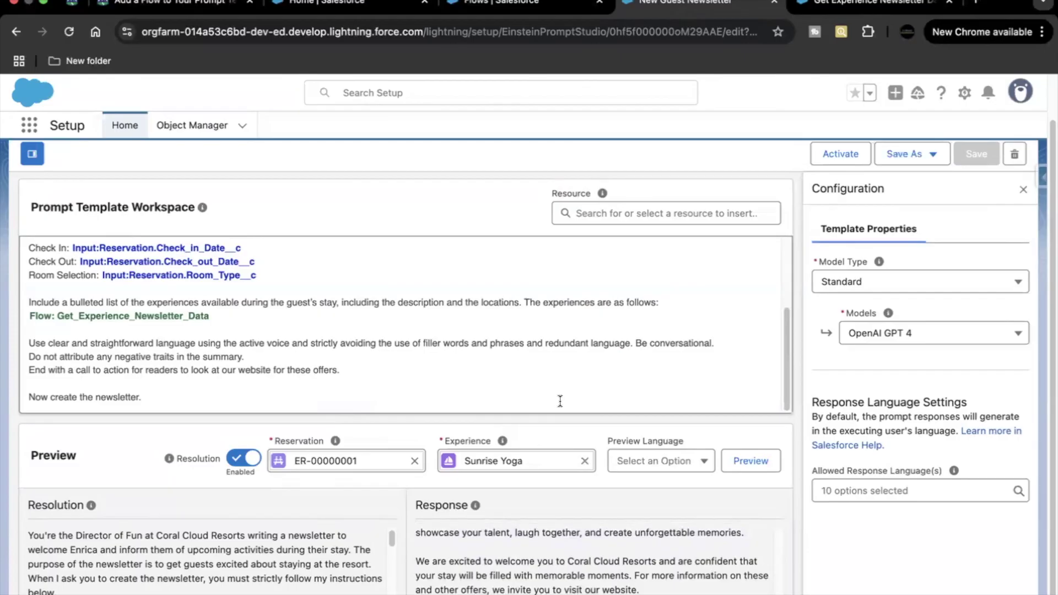
pyautogui.click(204, 7)
# Verify the Trailhead step.
pyautogui.scroll(-15, 286, 438)
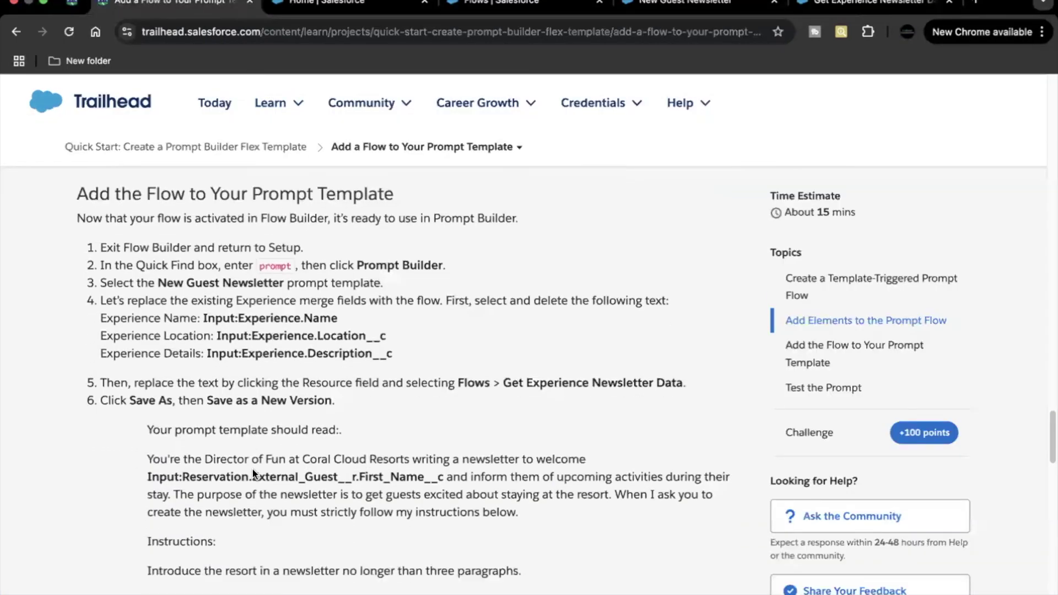
pyautogui.scroll(-8, 253, 467)
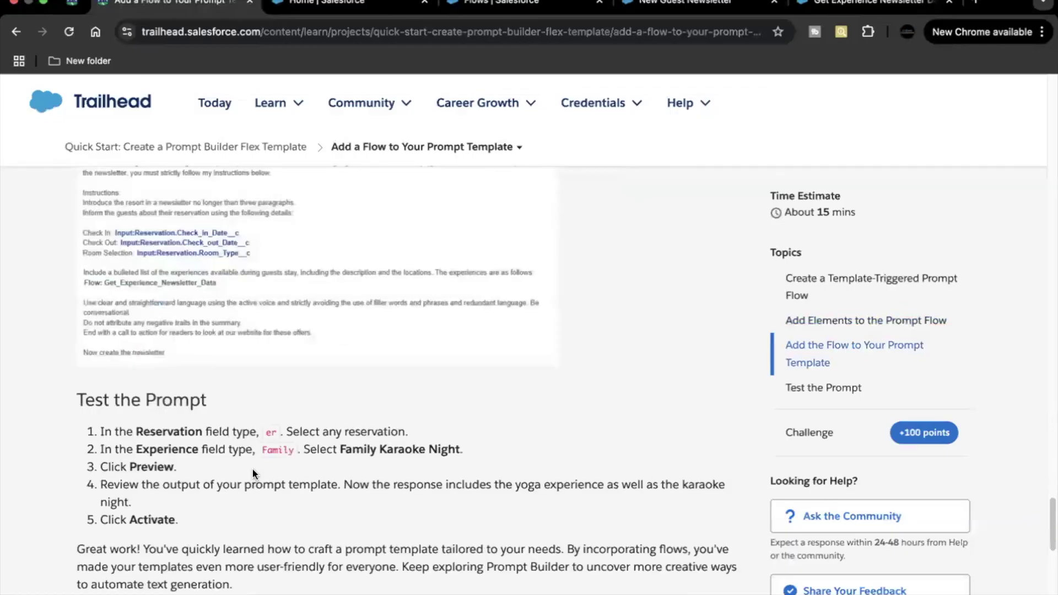
pyautogui.click(216, 587)
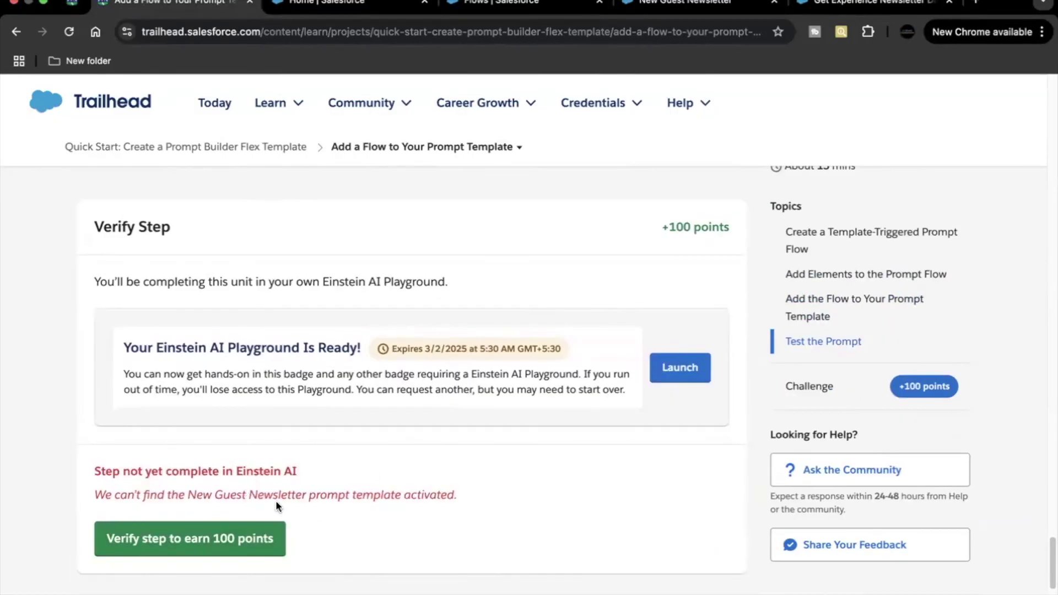
# Activate the New Guest Newsletter template, then verify the Trailhead step again for 100 points.
pyautogui.click(658, 8)
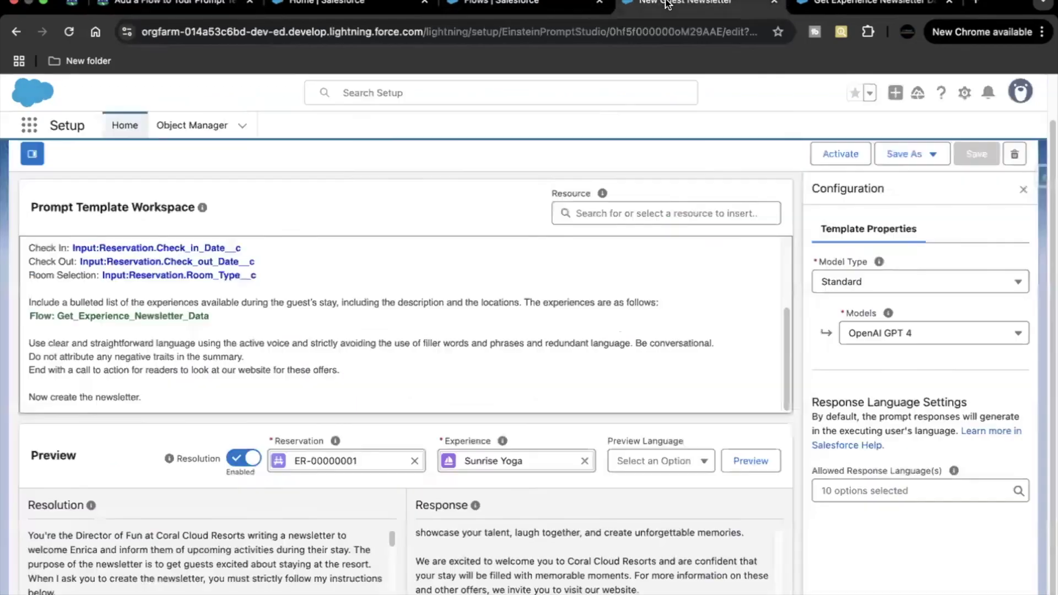
pyautogui.scroll(5, 568, 359)
pyautogui.click(846, 150)
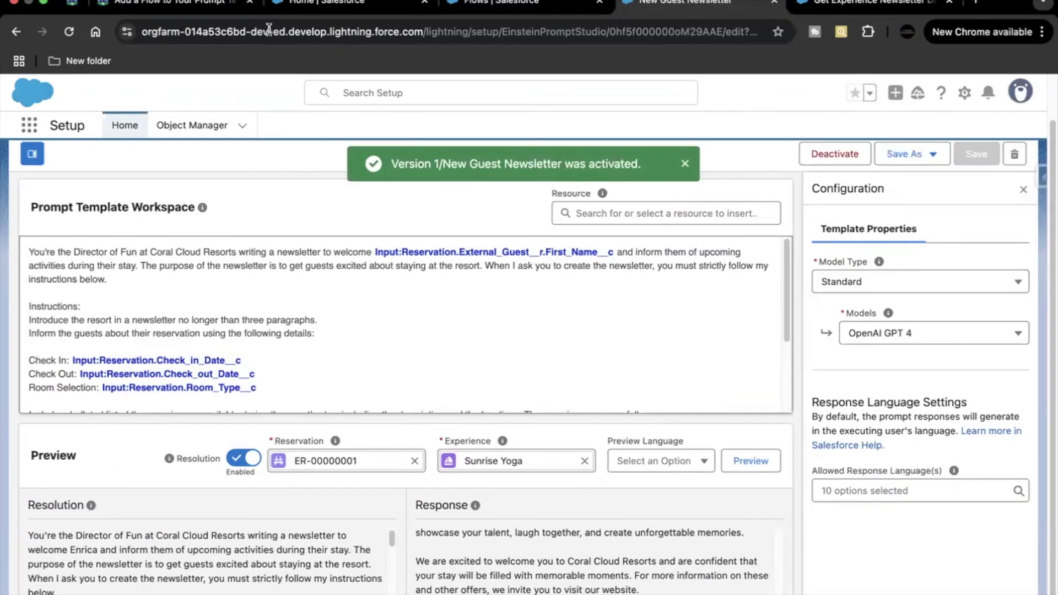
pyautogui.click(176, 3)
pyautogui.click(203, 554)
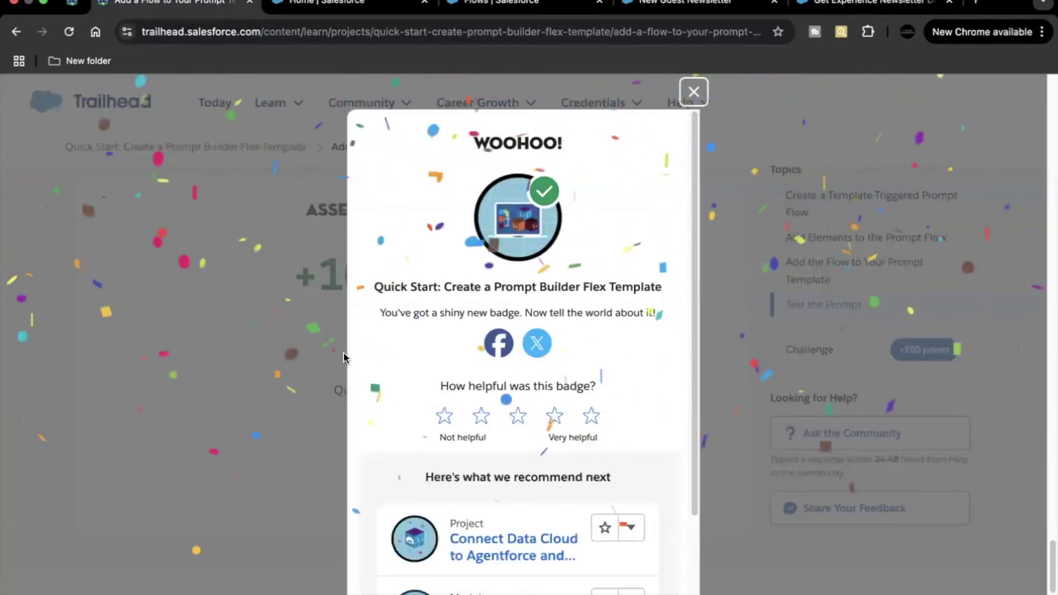